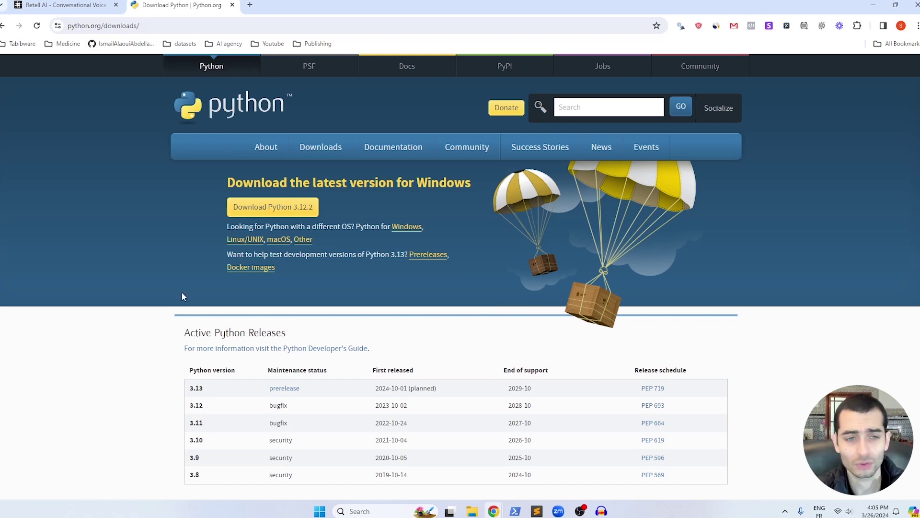
# Step: Download the Python 3.12.2 installer for Windows and open the browser's list of downloads
pyautogui.click(273, 211)
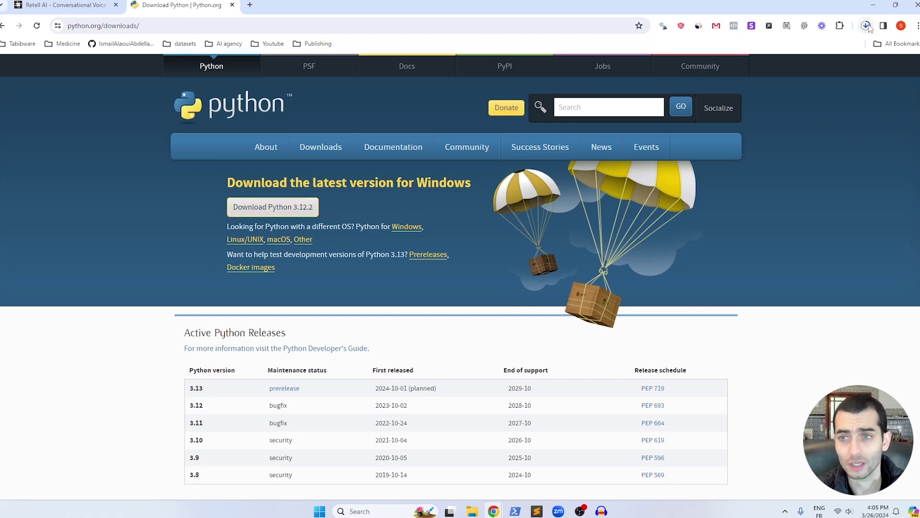
pyautogui.hotkey('ctrl', 'j')
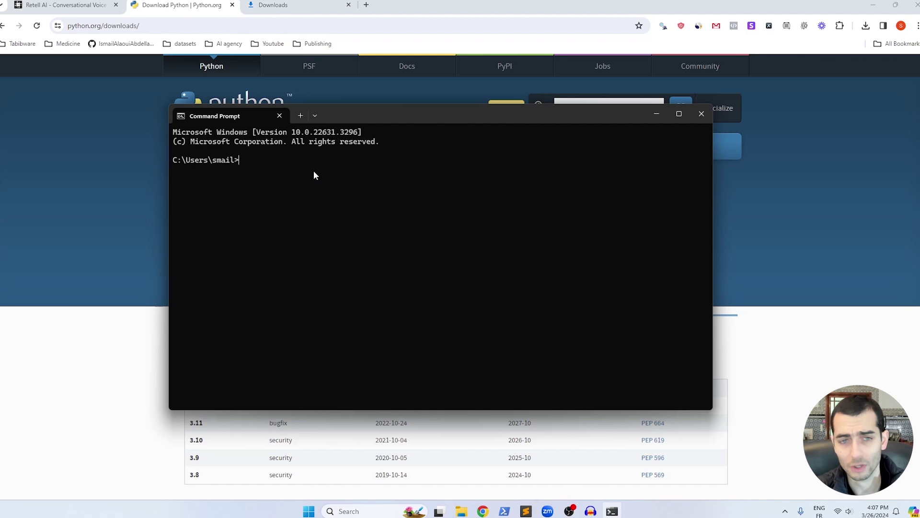
# Step: Run the python command in the Command Prompt to check that Python is installed
pyautogui.write('pyth')
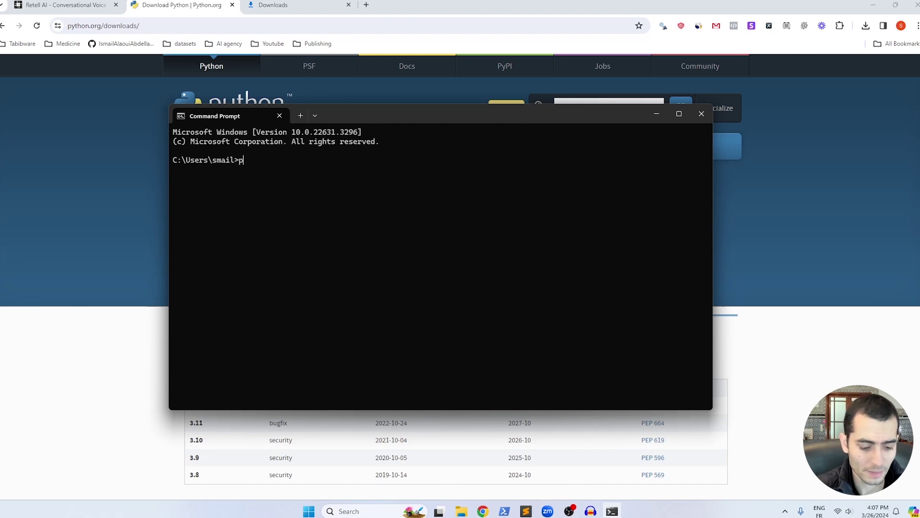
pyautogui.write('on')
pyautogui.press('Return')
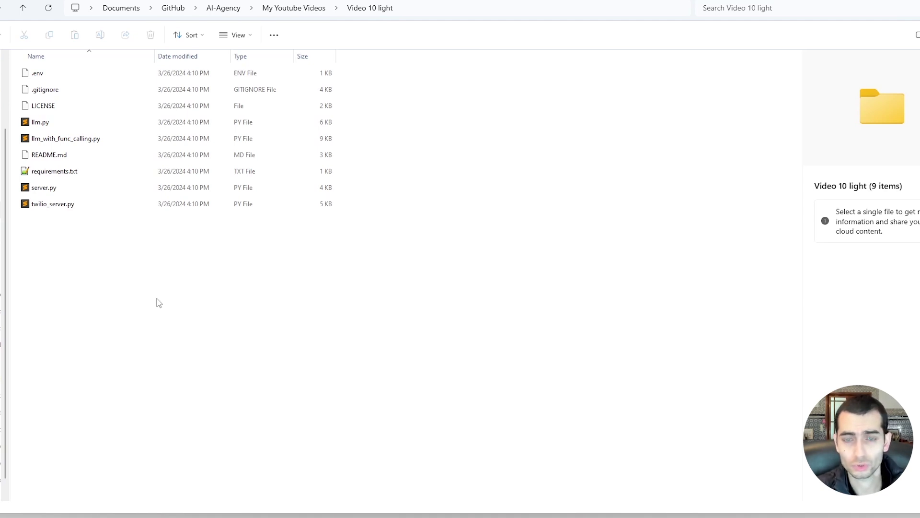
# Step: Open a terminal in the Video 10 light folder and run "pip install -r requirements.txt"
pyautogui.rightClick(85, 270)
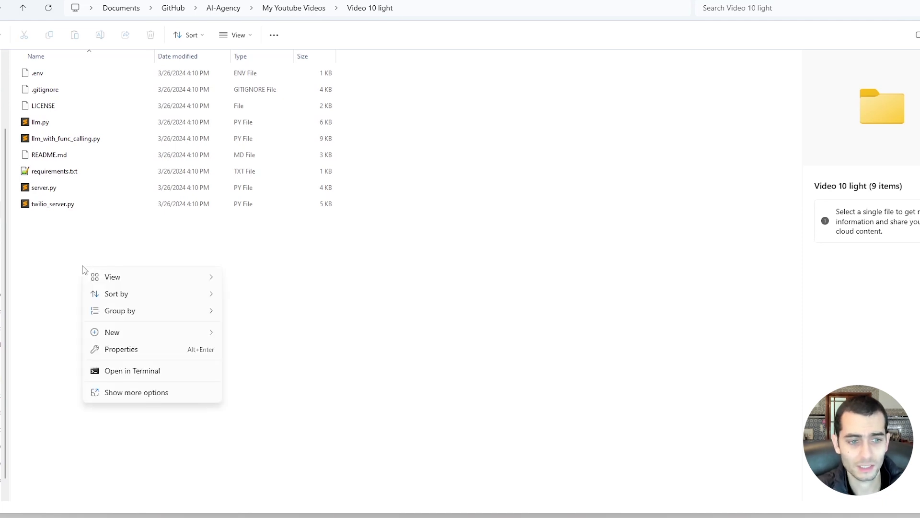
pyautogui.click(136, 376)
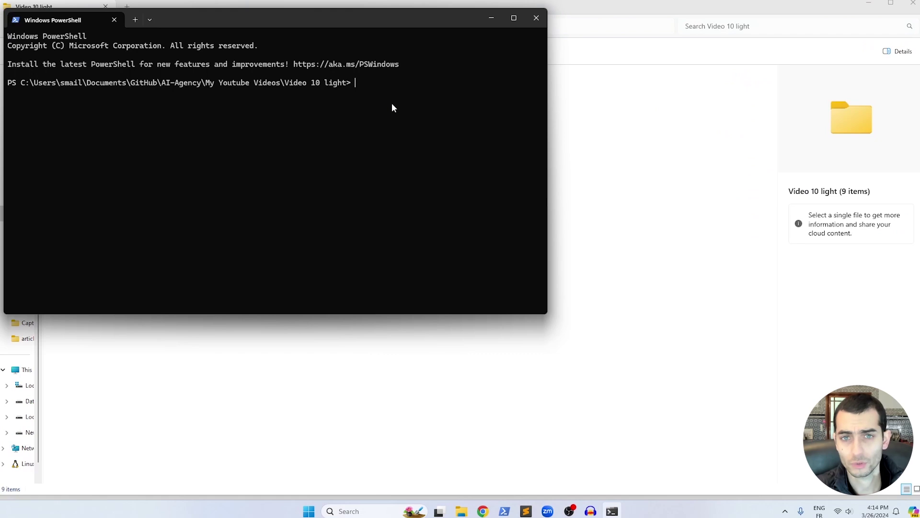
pyautogui.write('pip install -r requirements.txt')
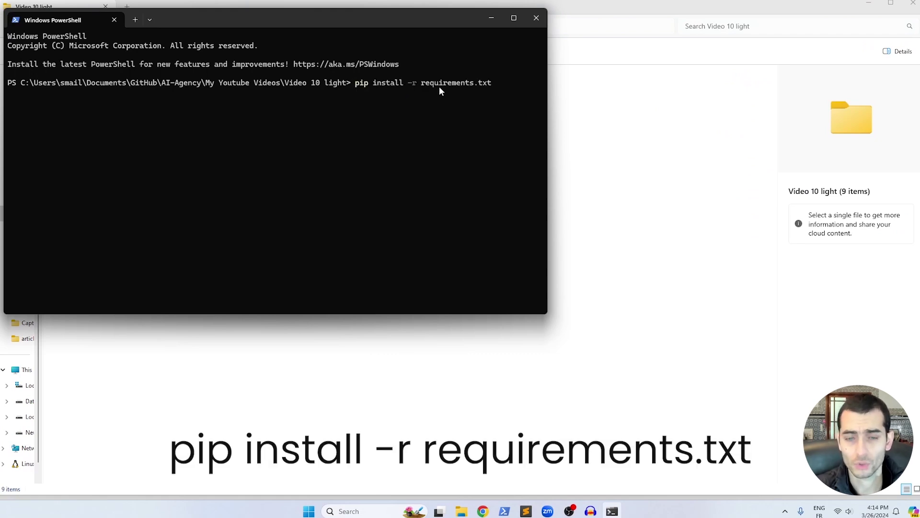
pyautogui.press('Return')
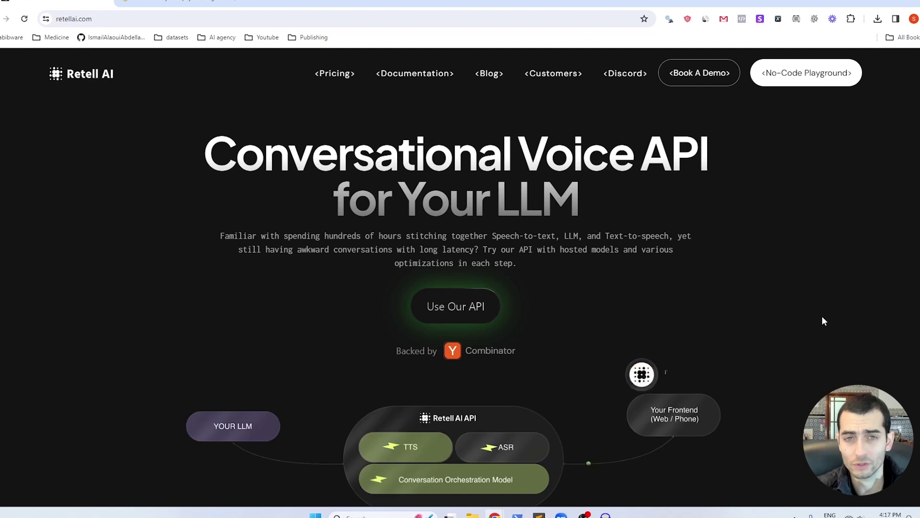
# Step: Open an incognito browser window and load the Twilio website
pyautogui.hotkey('ctrl', 'shift', 'n')
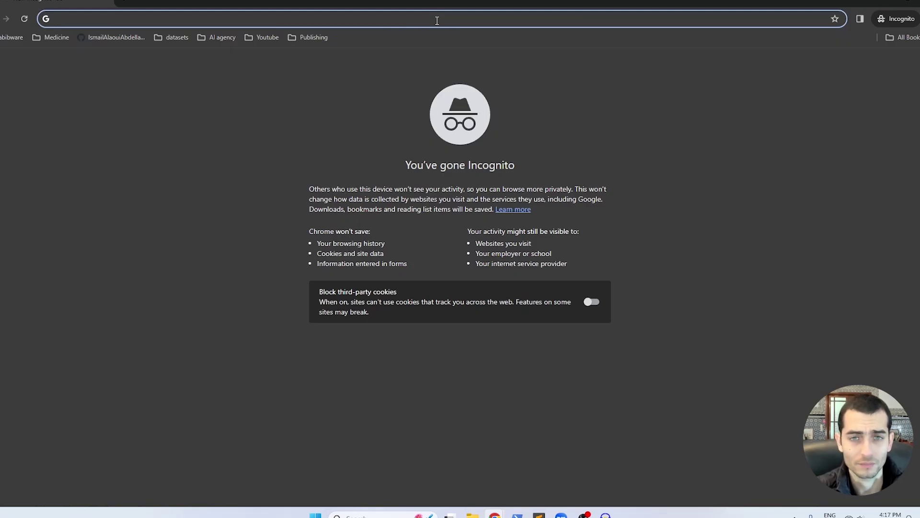
pyautogui.write('twilio')
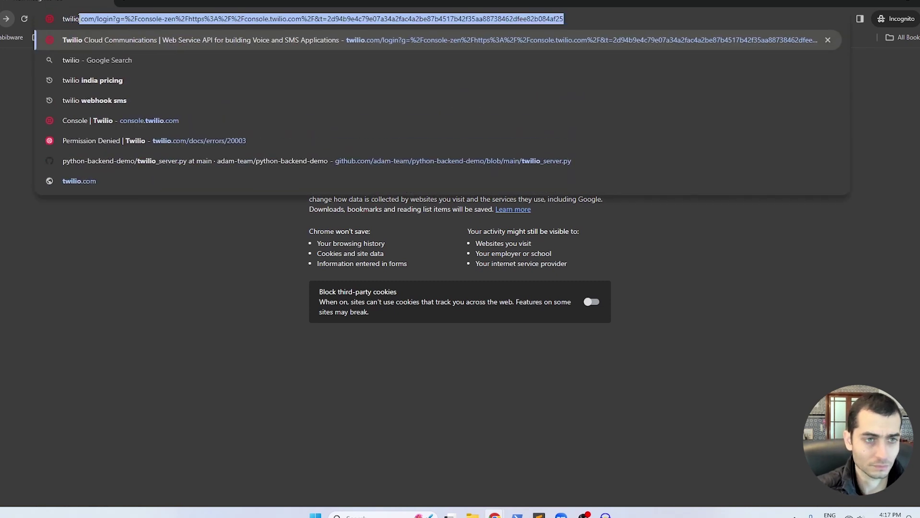
pyautogui.press('Return')
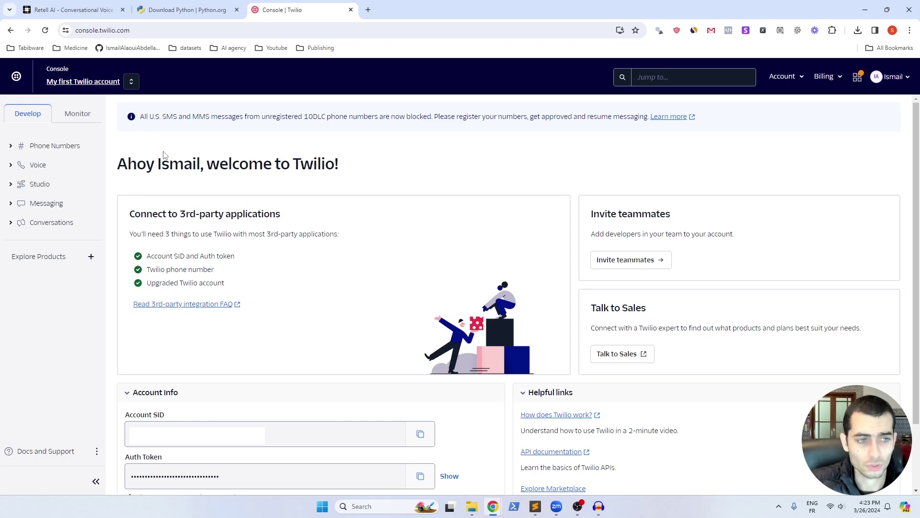
# Step: Open the Buy a number page in the Twilio console and look through the phone numbers on offer
pyautogui.click(11, 149)
pyautogui.click(26, 171)
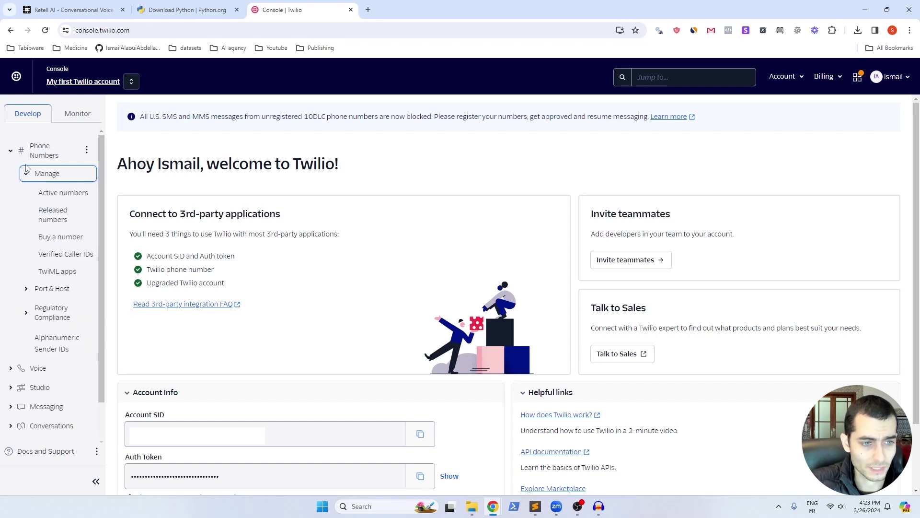
pyautogui.click(68, 238)
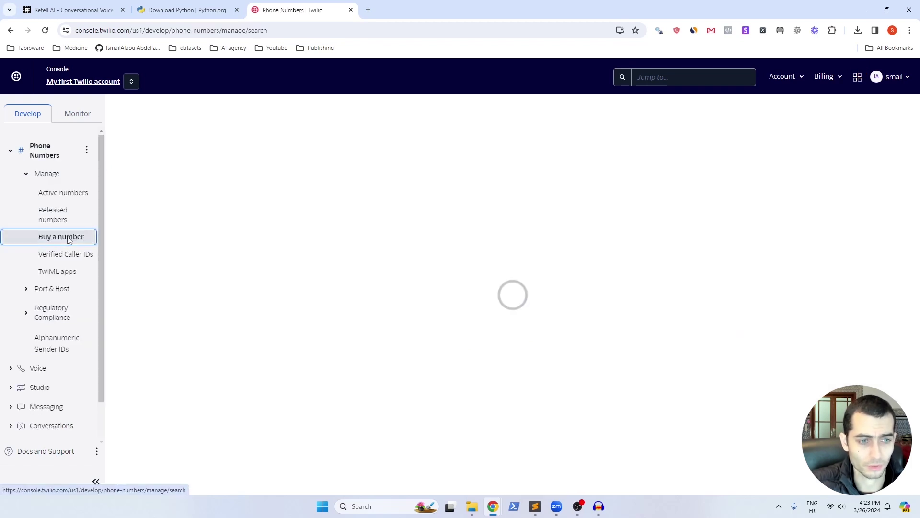
pyautogui.scroll(-2, 290, 374)
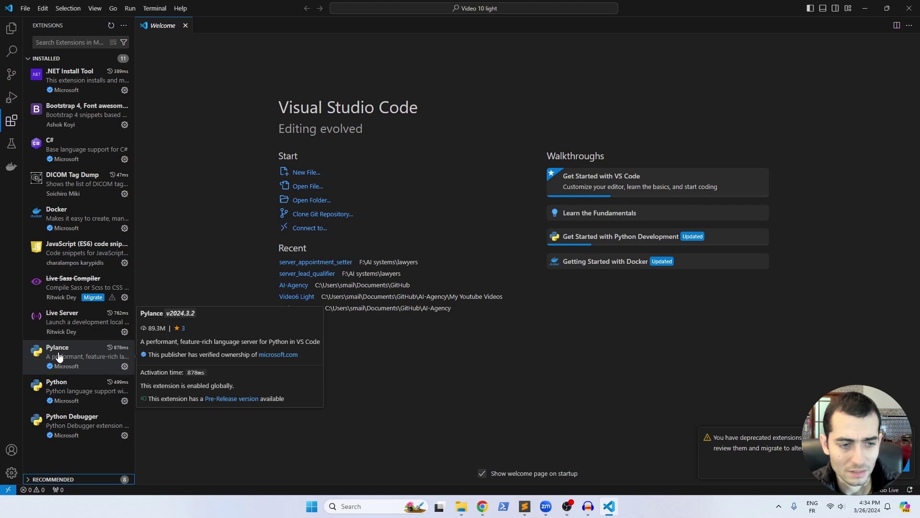
# Step: Check the installed Python extensions in VS Code and search the extension marketplace for "python"
pyautogui.moveTo(55, 391)
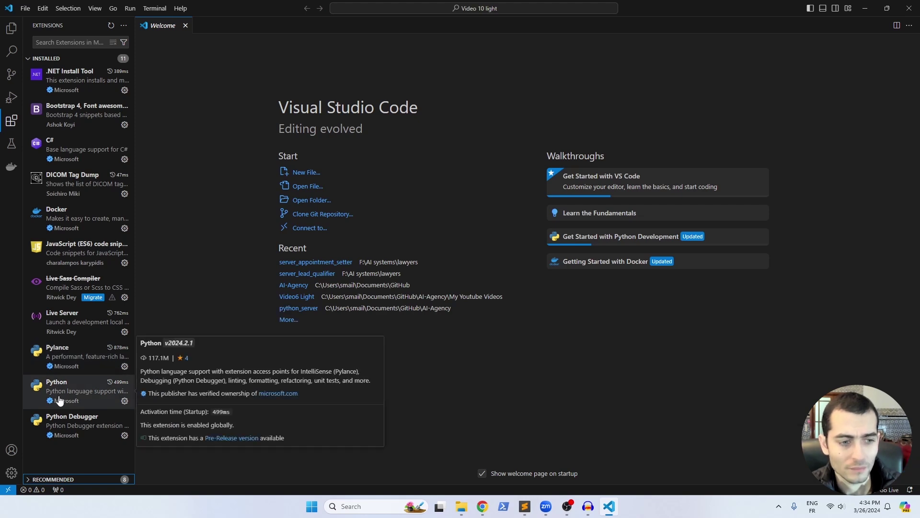
pyautogui.moveTo(62, 424)
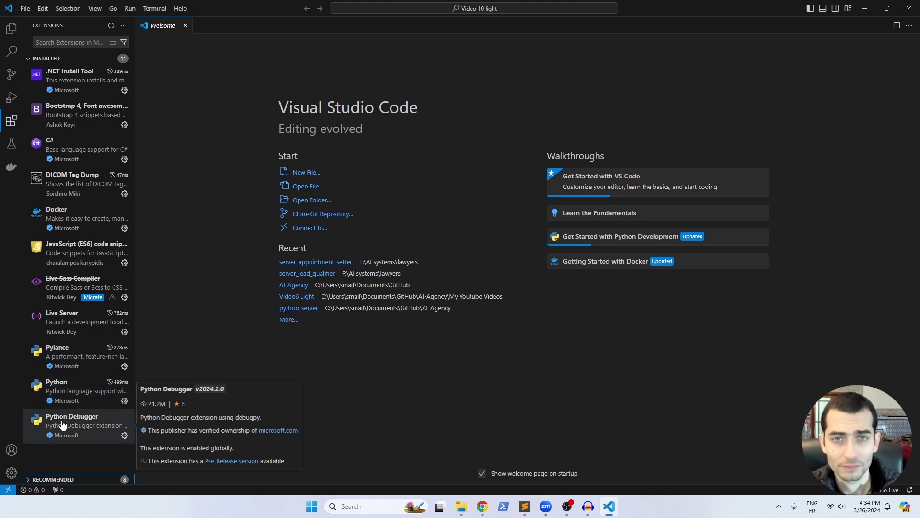
pyautogui.click(63, 42)
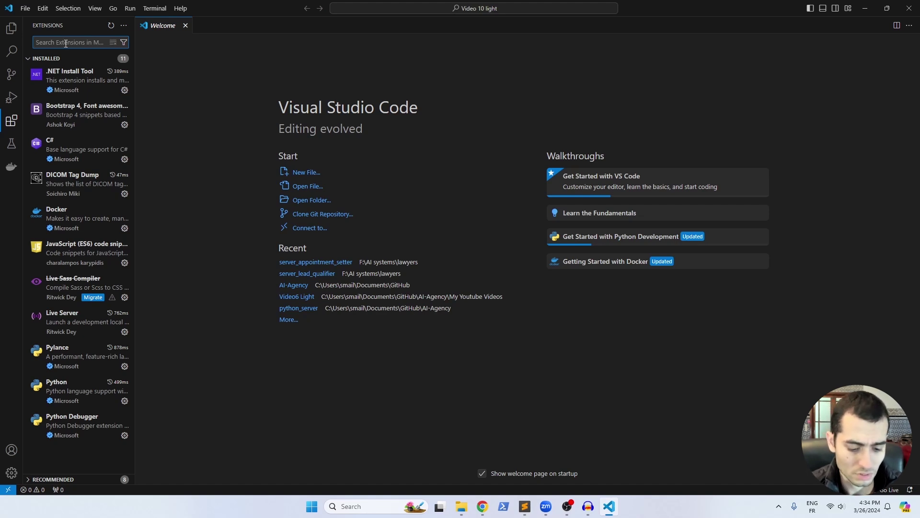
pyautogui.write('python')
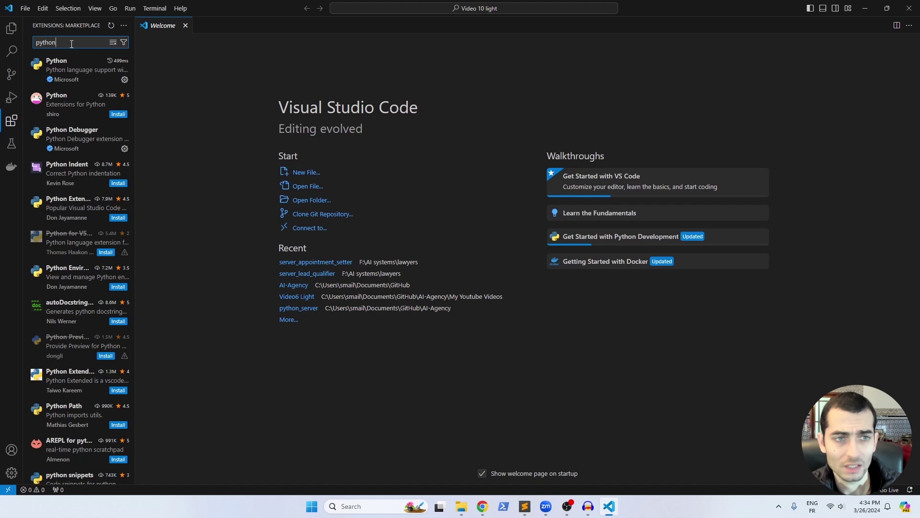
pyautogui.moveTo(71, 74)
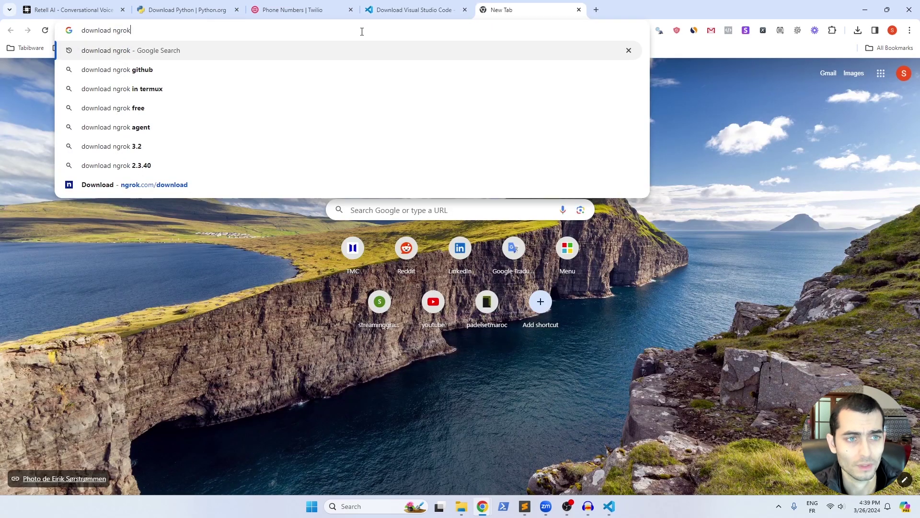
# Step: Search the web for "download ngrok", open the ngrok download page and show the Windows installation options
pyautogui.press('Return')
pyautogui.click(142, 204)
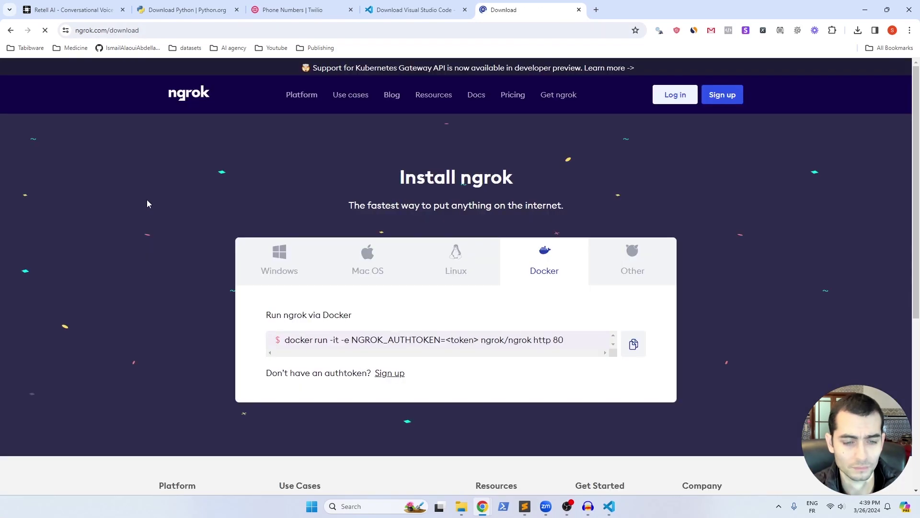
pyautogui.click(277, 260)
pyautogui.scroll(-3, 266, 272)
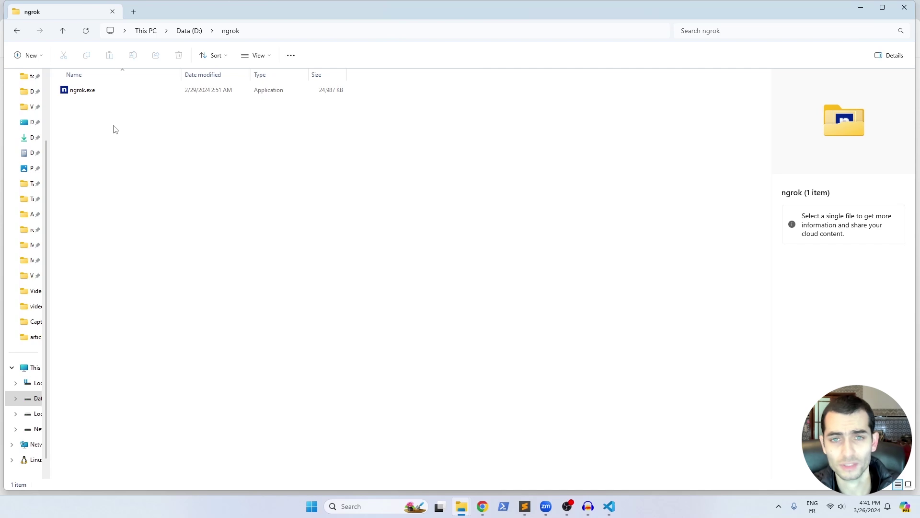
# Step: Launch ngrok.exe from the ngrok folder and open the Your Authtoken page in the ngrok dashboard
pyautogui.doubleClick(86, 93)
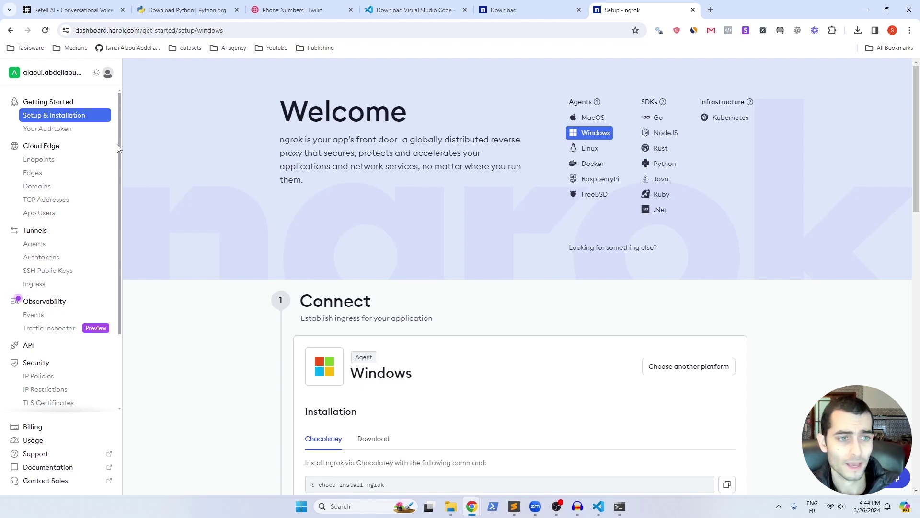
pyautogui.click(51, 129)
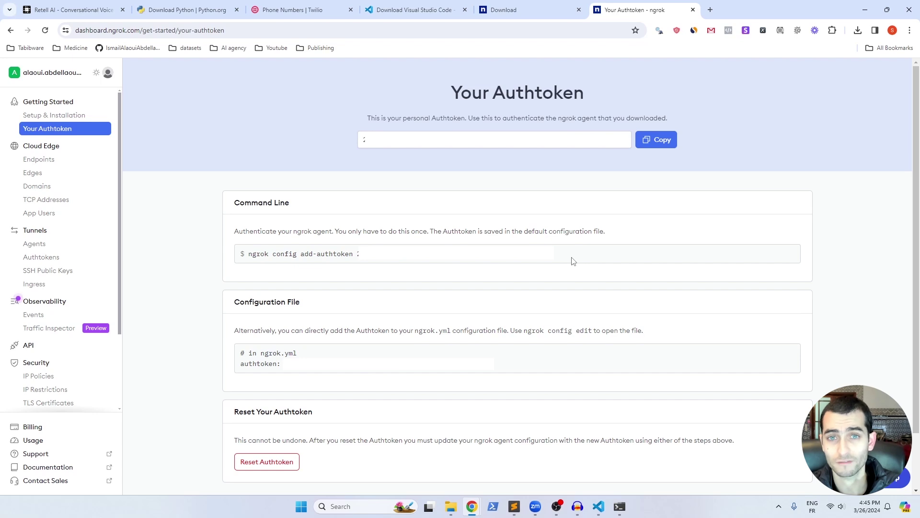
# Step: Copy the "ngrok config add-authtoken" command from the ngrok download page into the ngrok terminal and remove its <token> placeholder
pyautogui.hotkey('ctrl', 'shift', 'Tab')
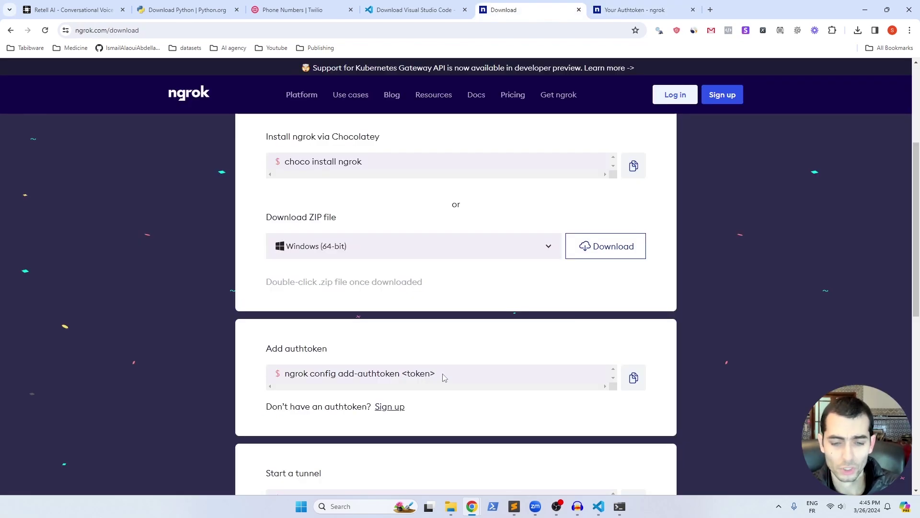
pyautogui.moveTo(437, 375); pyautogui.dragTo(282, 380)
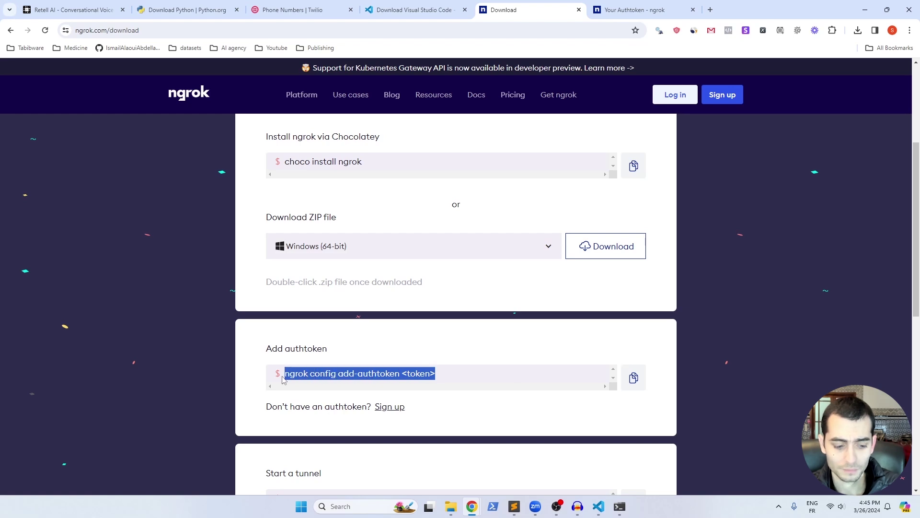
pyautogui.hotkey('ctrl', 'c')
pyautogui.hotkey('alt', 'Tab')
pyautogui.hotkey('ctrl', 'v')
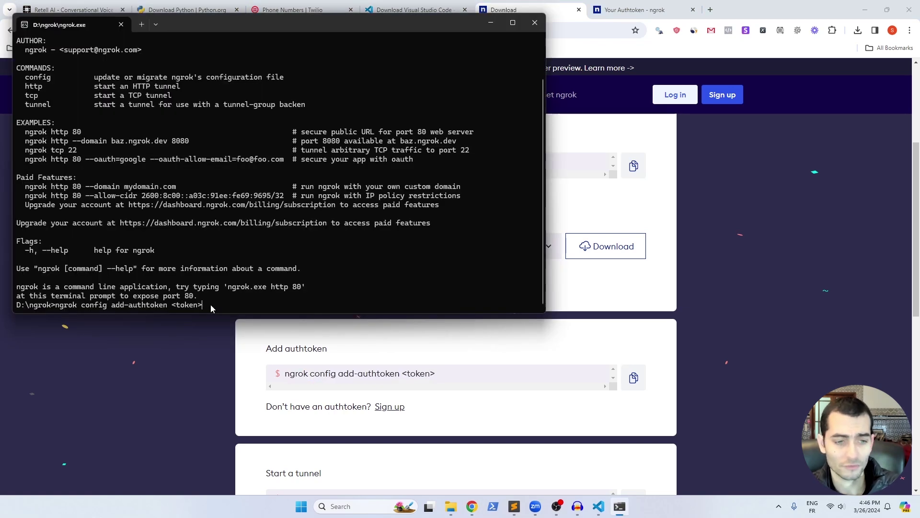
pyautogui.press('BackSpace')
pyautogui.press('BackSpace')
pyautogui.press('BackSpace')
pyautogui.press('BackSpace')
pyautogui.press('BackSpace')
pyautogui.press('BackSpace')
pyautogui.press('BackSpace')
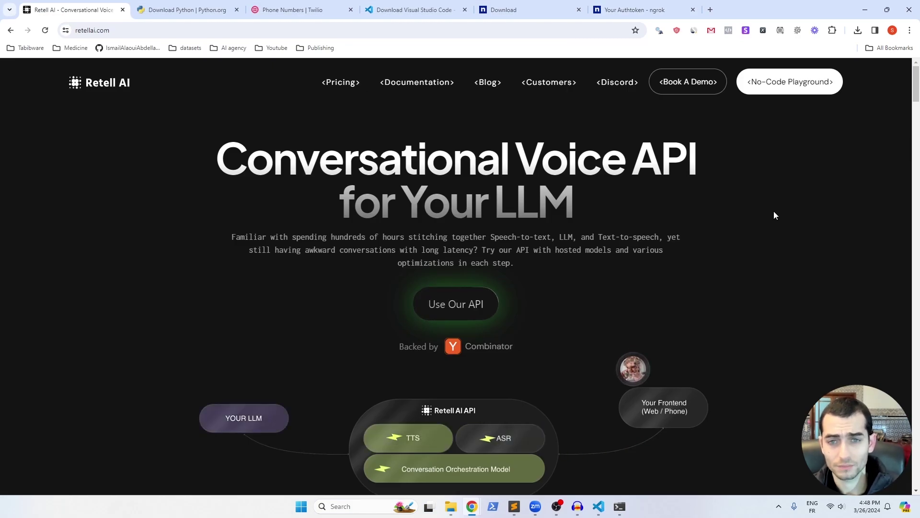
# Step: In Retell AI's No-Code Playground, add a new agent, name it 007 and open its voice choices
pyautogui.click(782, 84)
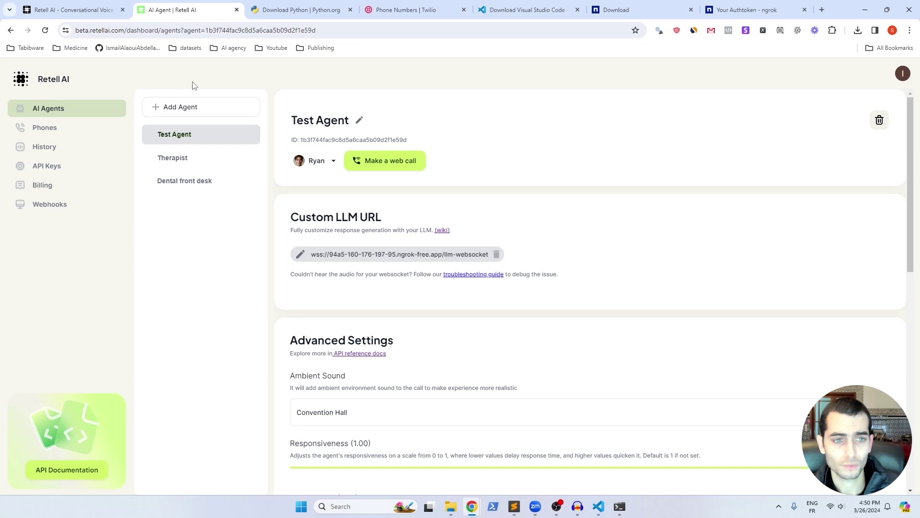
pyautogui.click(194, 112)
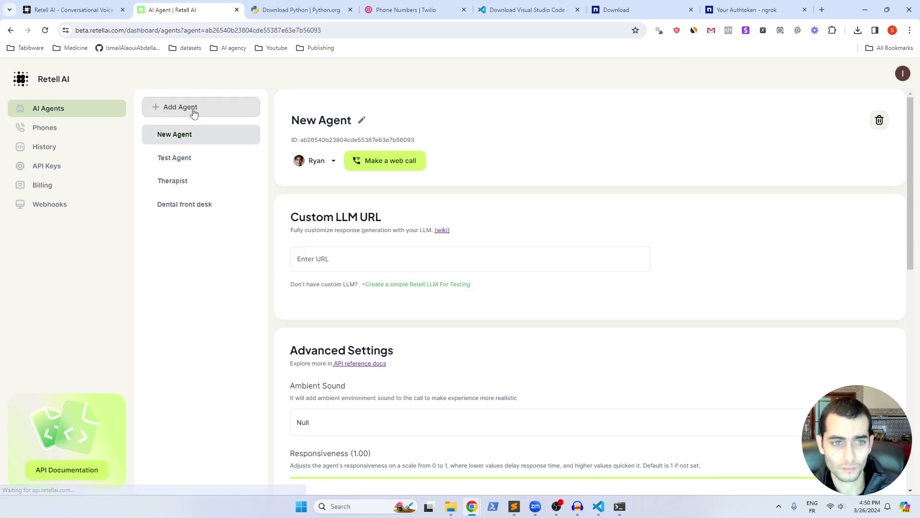
pyautogui.click(362, 123)
pyautogui.hotkey('ctrl', 'a')
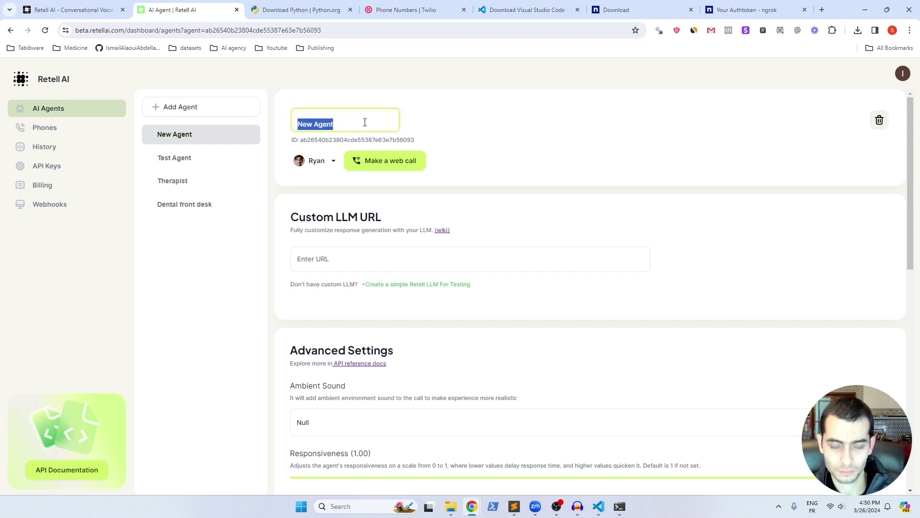
pyautogui.write('007')
pyautogui.click(501, 192)
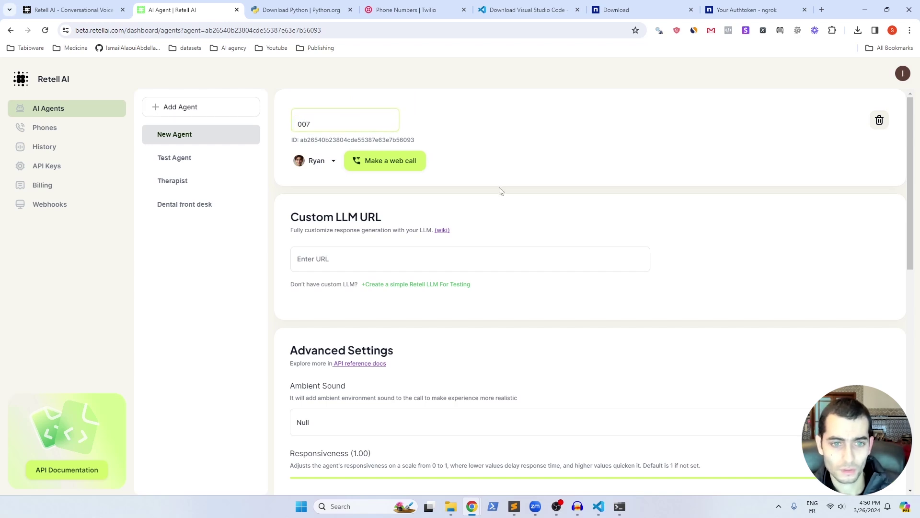
pyautogui.click(333, 163)
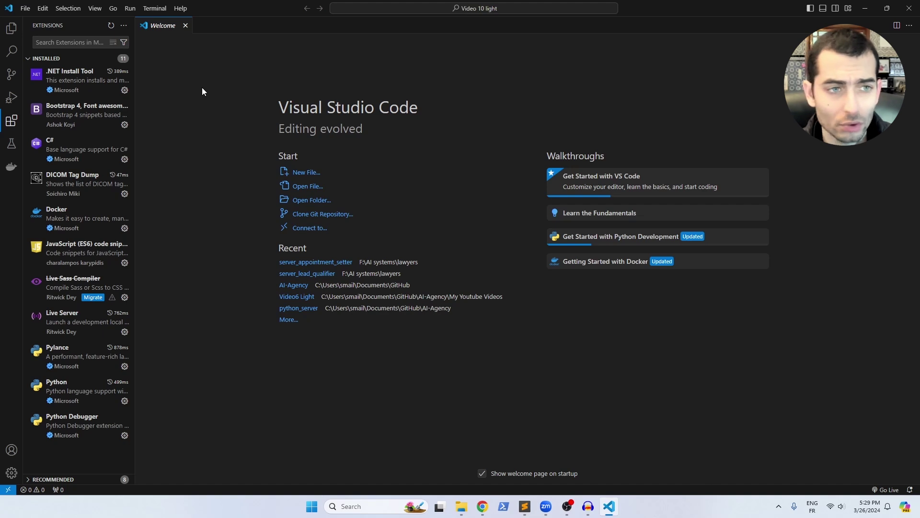
# Step: Open the Video 10 light project's .env file and go through its OpenAI key and Twilio account ID entries
pyautogui.click(25, 8)
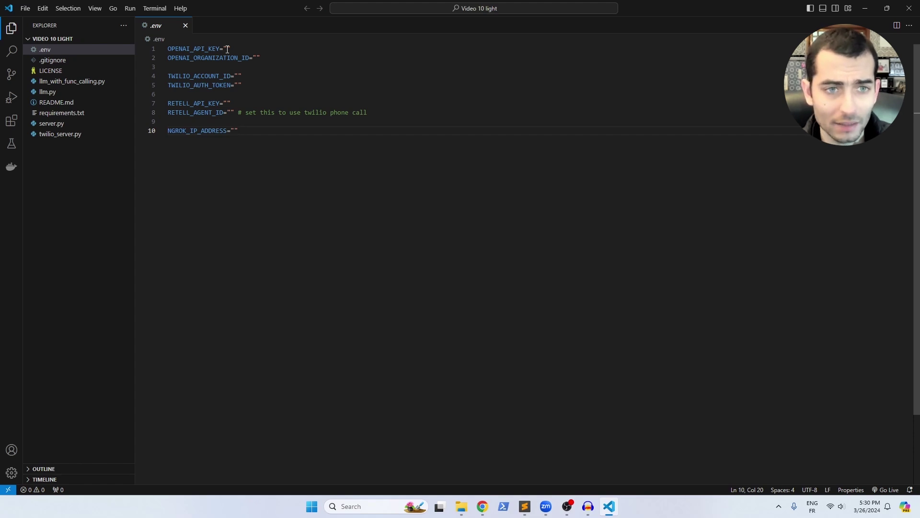
pyautogui.click(227, 49)
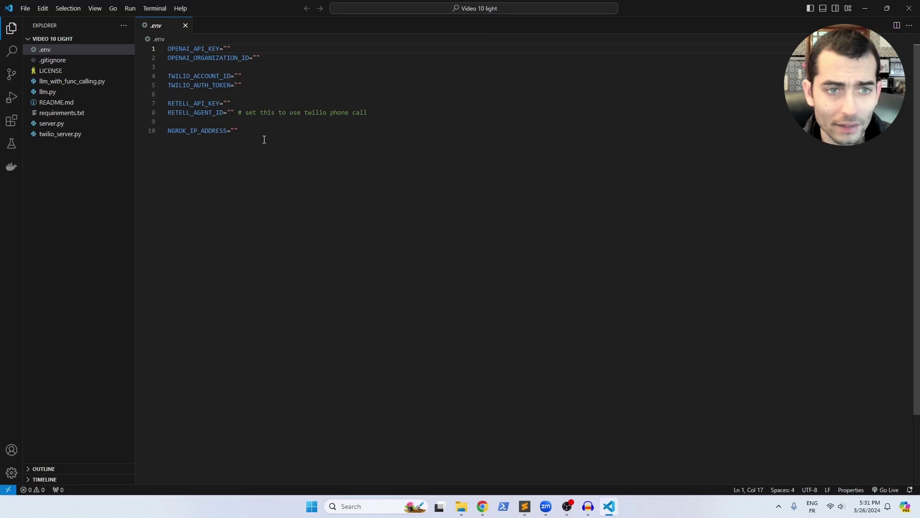
pyautogui.click(240, 77)
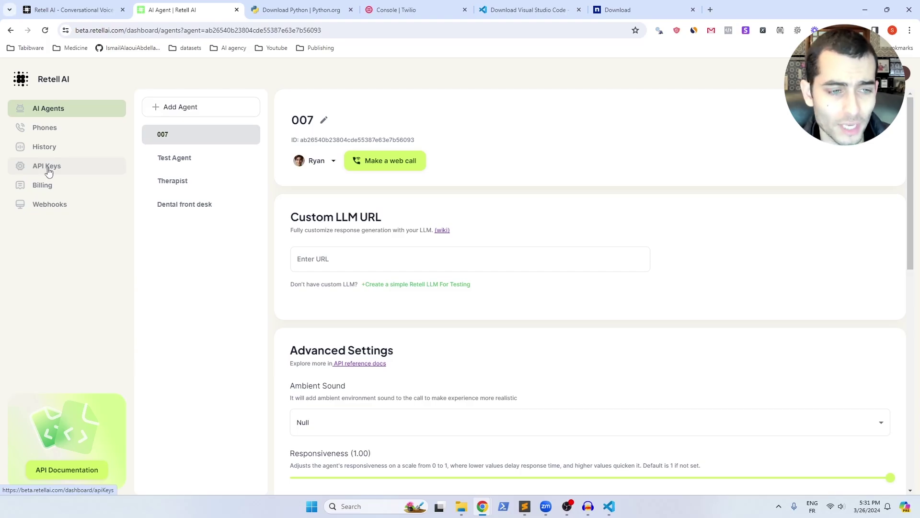
# Step: Locate the API Keys page and agent 007's ID in Retell AI as the sources for RETELL_API_KEY and RETELL_AGENT_ID
pyautogui.click(48, 168)
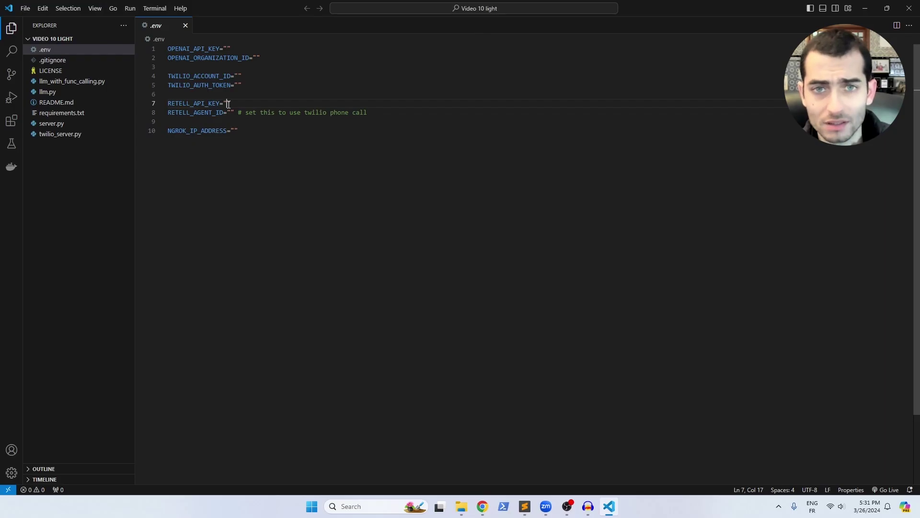
pyautogui.click(232, 111)
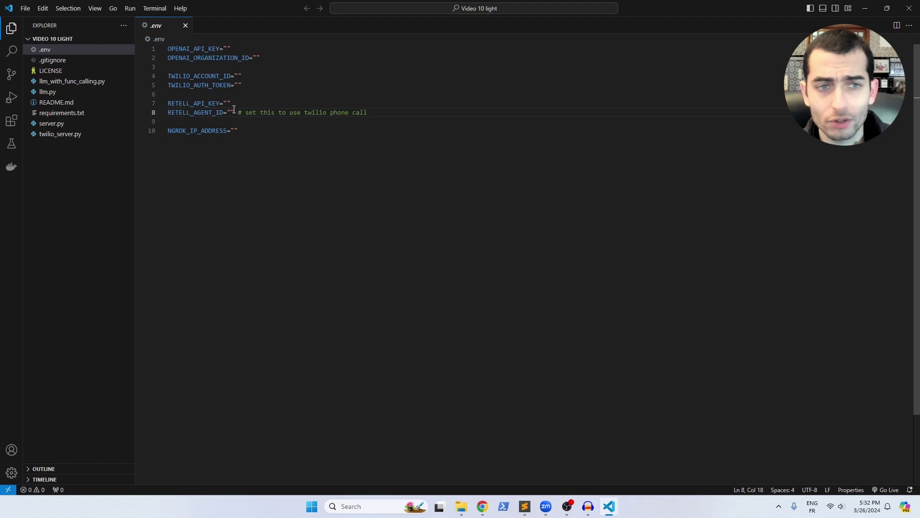
pyautogui.hotkey('alt', 'Tab')
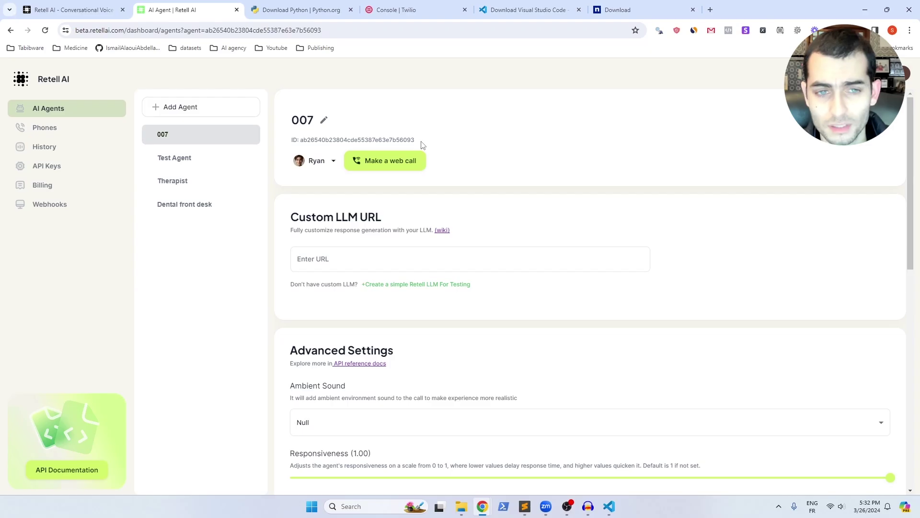
pyautogui.moveTo(422, 144); pyautogui.dragTo(302, 140)
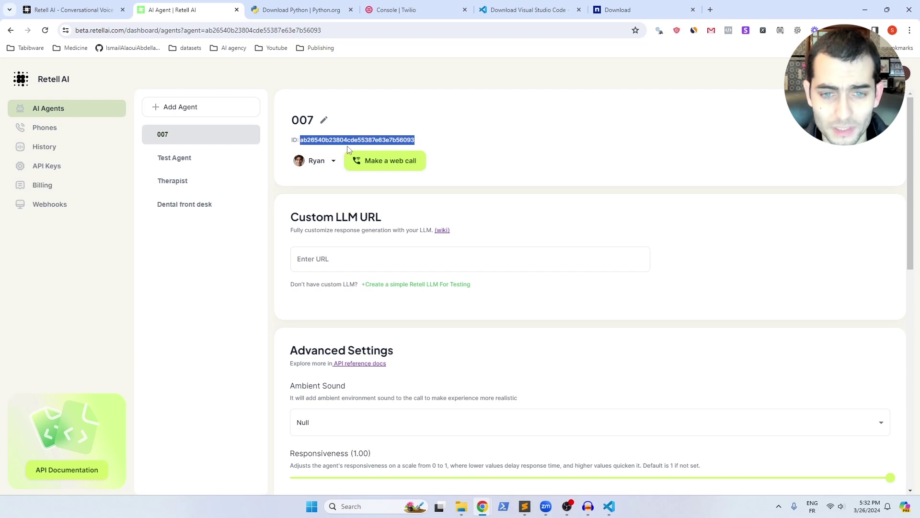
pyautogui.hotkey('alt', 'Tab')
pyautogui.click(232, 104)
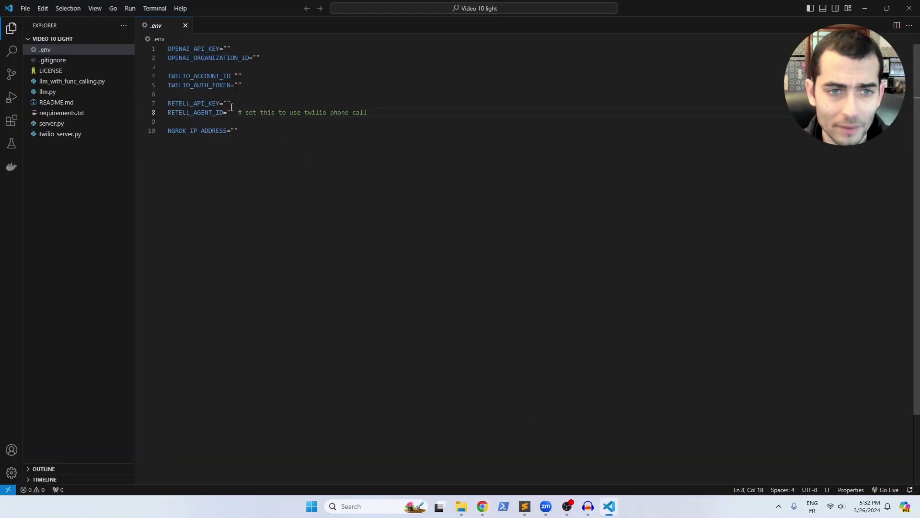
# Step: Open a Command Prompt and run "ngrok http 8080" to get the address for NGROK_IP_ADDRESS
pyautogui.hotkey('ctrl', 'End')
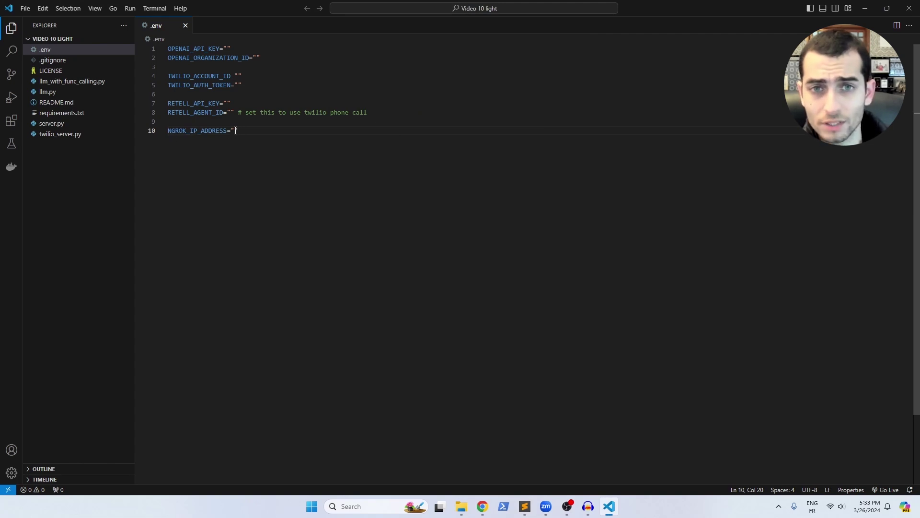
pyautogui.press('super')
pyautogui.write('cmd')
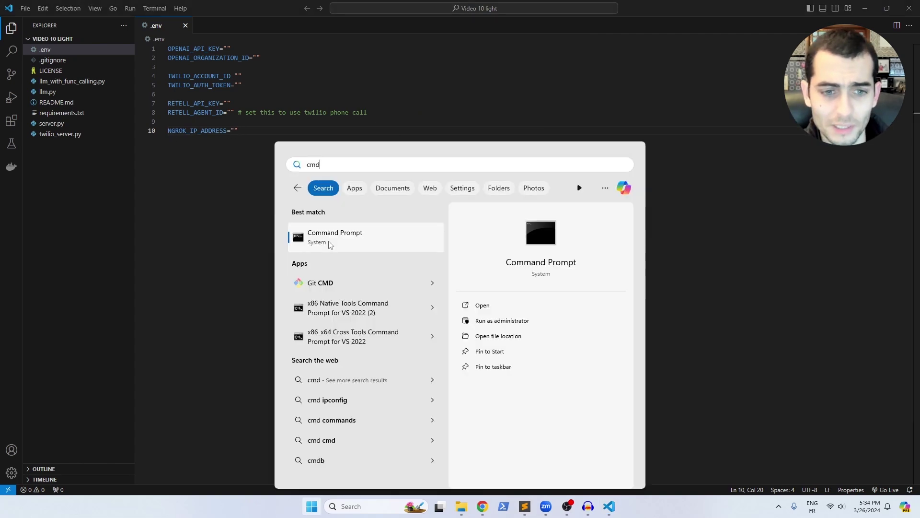
pyautogui.click(330, 239)
pyautogui.write('ngrok http 8080')
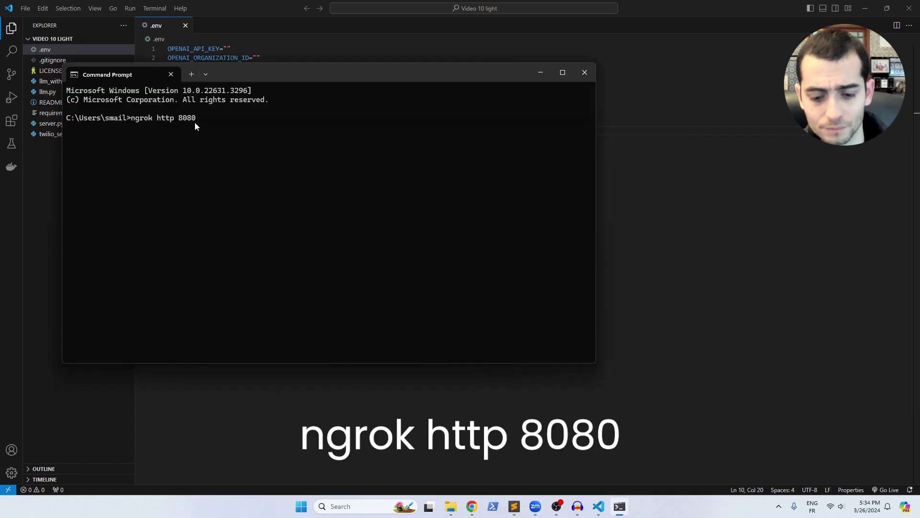
pyautogui.press('Return')
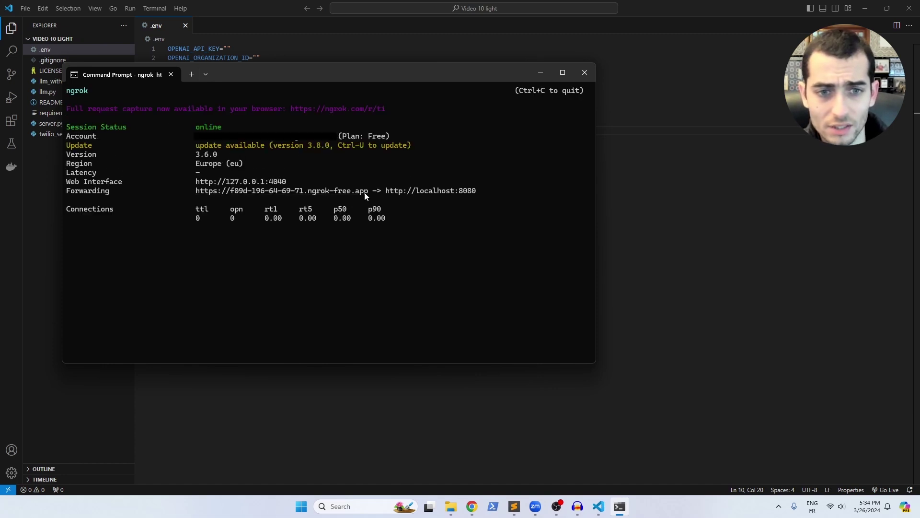
pyautogui.moveTo(368, 192); pyautogui.dragTo(205, 194)
pyautogui.hotkey('ctrl', 'c')
pyautogui.click(422, 57)
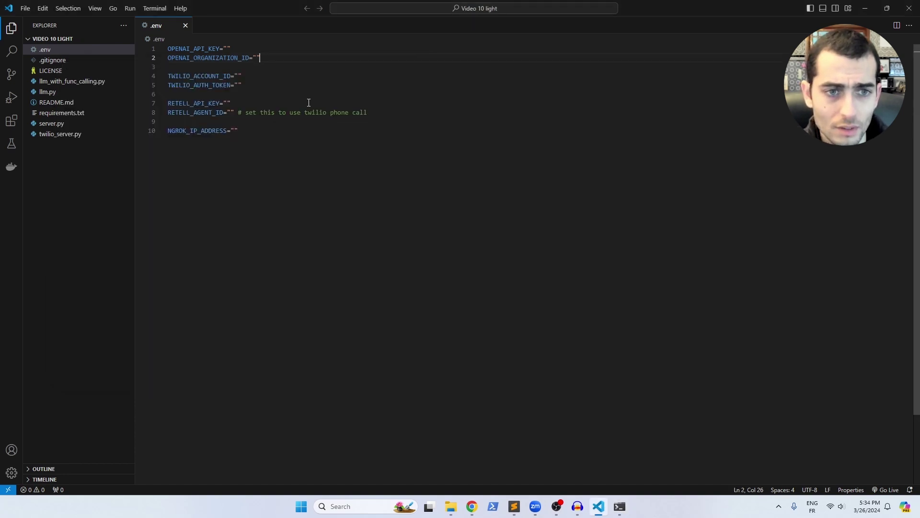
pyautogui.click(236, 132)
pyautogui.hotkey('ctrl', 'v')
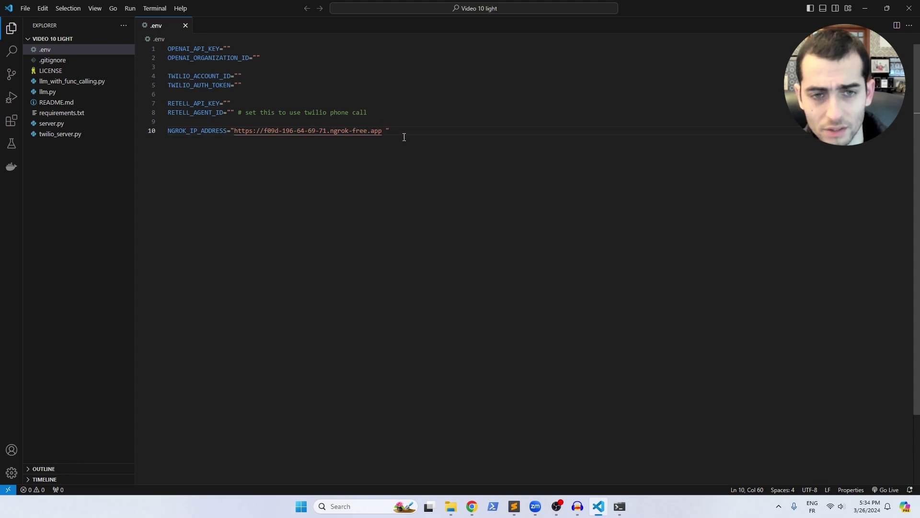
# Step: Switch to agent 007's page in the browser and paste the ngrok forwarding address into the address bar for editing
pyautogui.hotkey('alt', 'Tab')
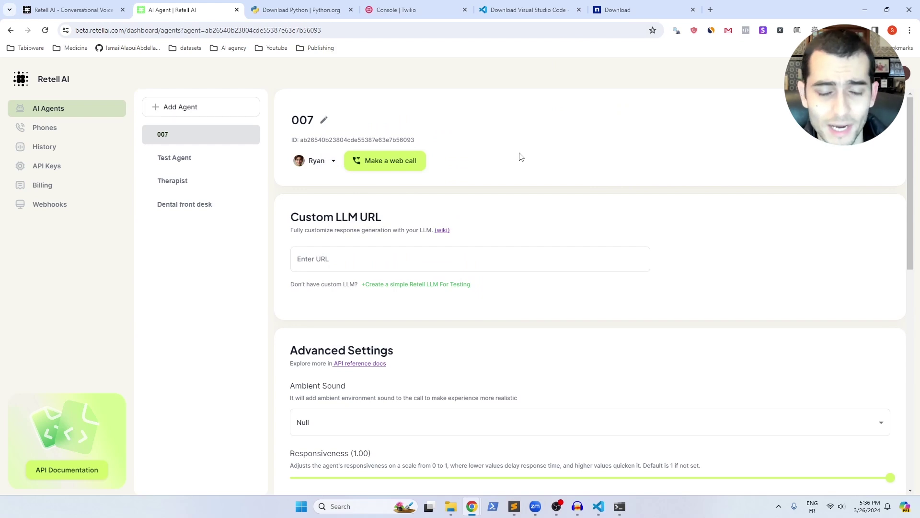
pyautogui.click(358, 262)
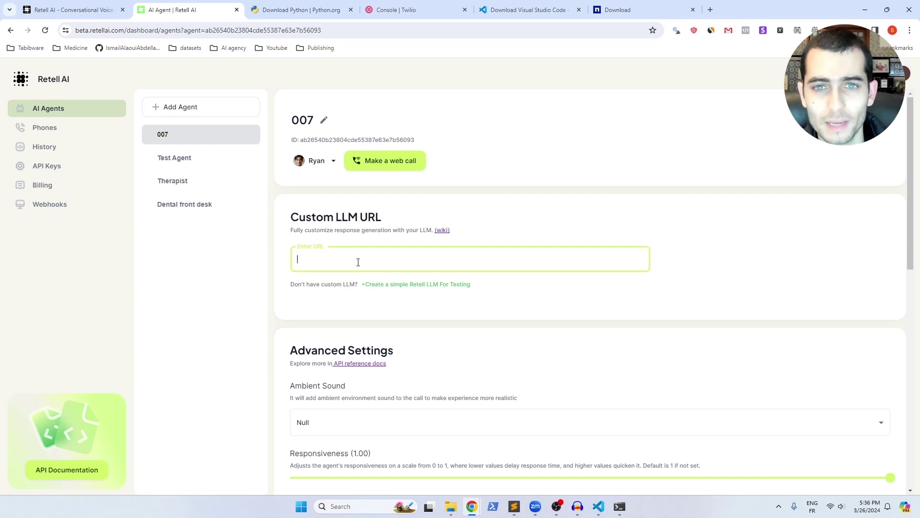
pyautogui.hotkey('alt', 'Tab')
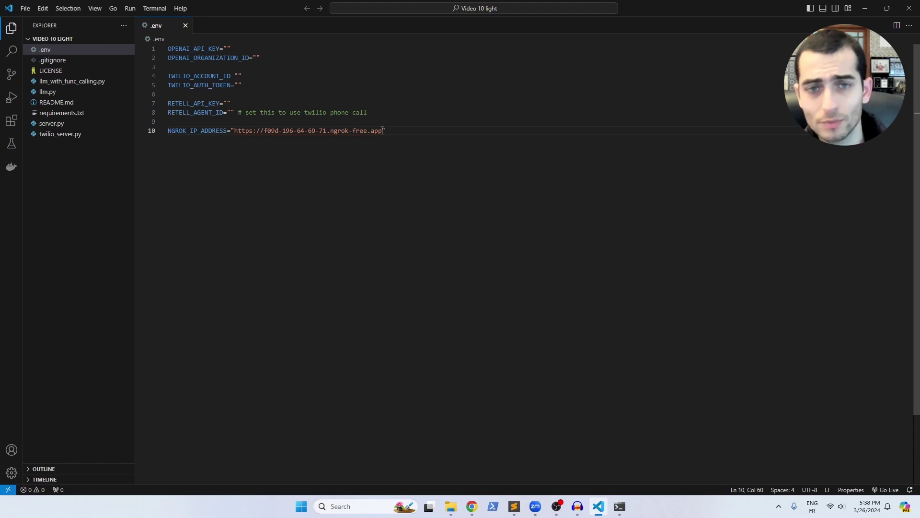
pyautogui.hotkey('alt', 'Tab')
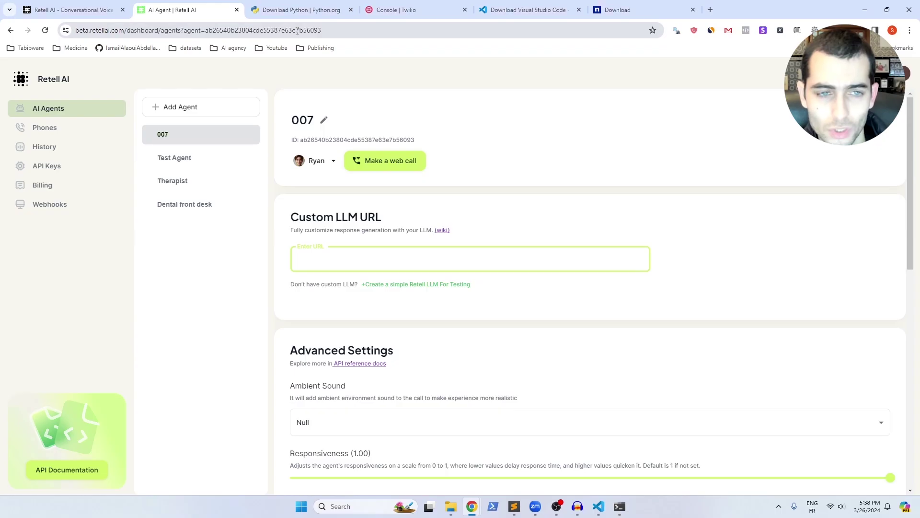
pyautogui.click(297, 30)
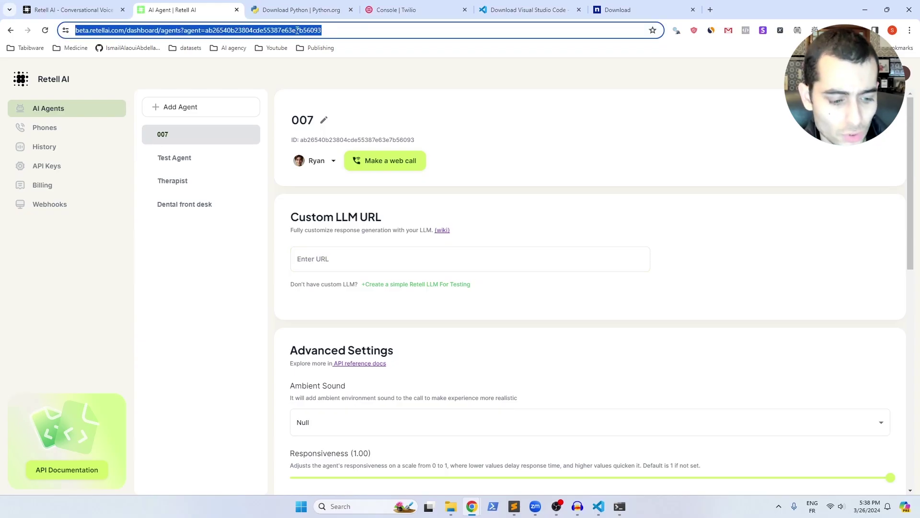
pyautogui.hotkey('ctrl', 'v')
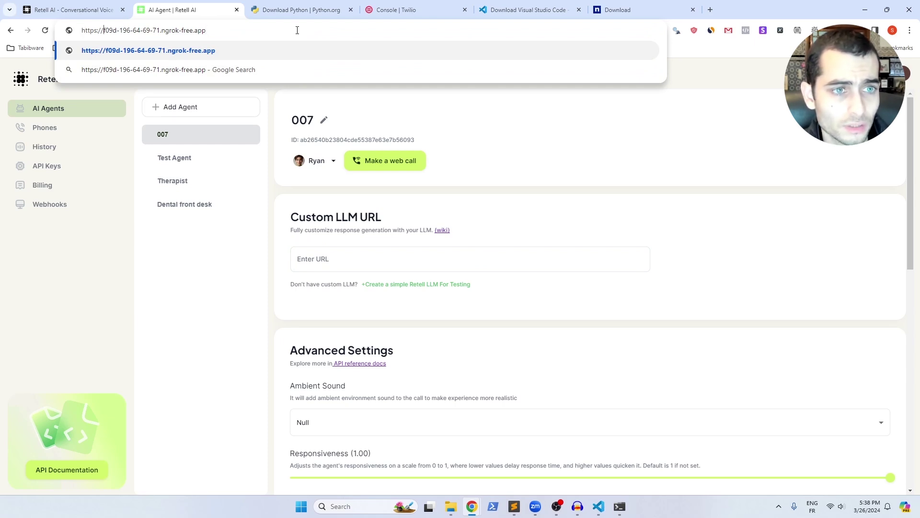
pyautogui.press('Left')
pyautogui.press('Left')
pyautogui.press('Left')
pyautogui.press('BackSpace')
pyautogui.press('BackSpace')
pyautogui.press('BackSpace')
pyautogui.press('BackSpace')
pyautogui.press('BackSpace')
pyautogui.write('wss')
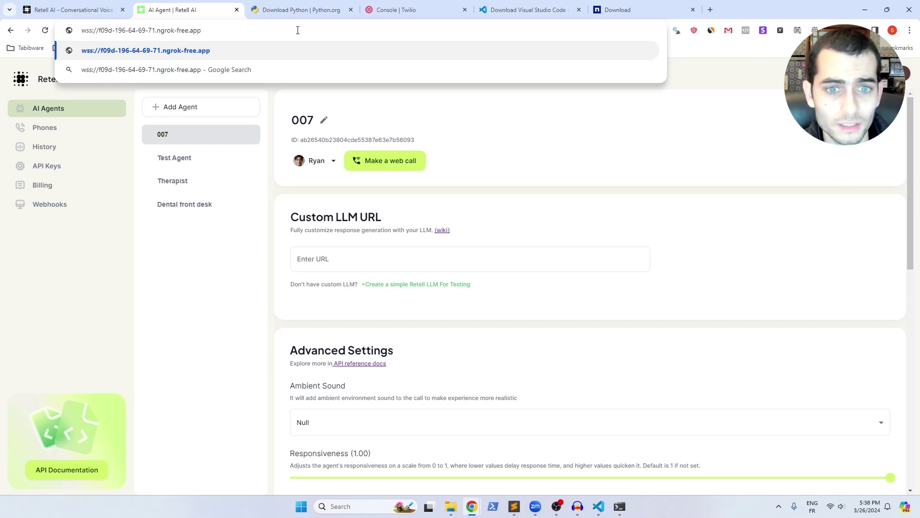
pyautogui.write('/')
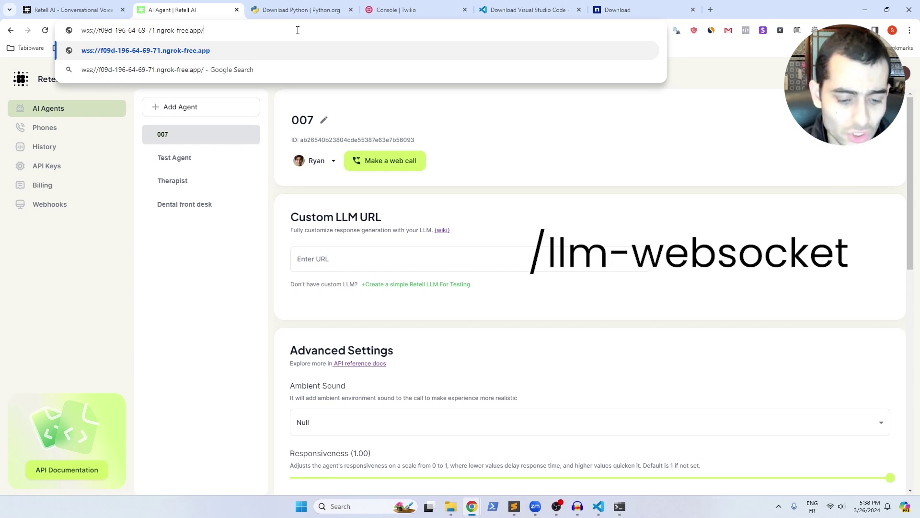
pyautogui.write('llm-w')
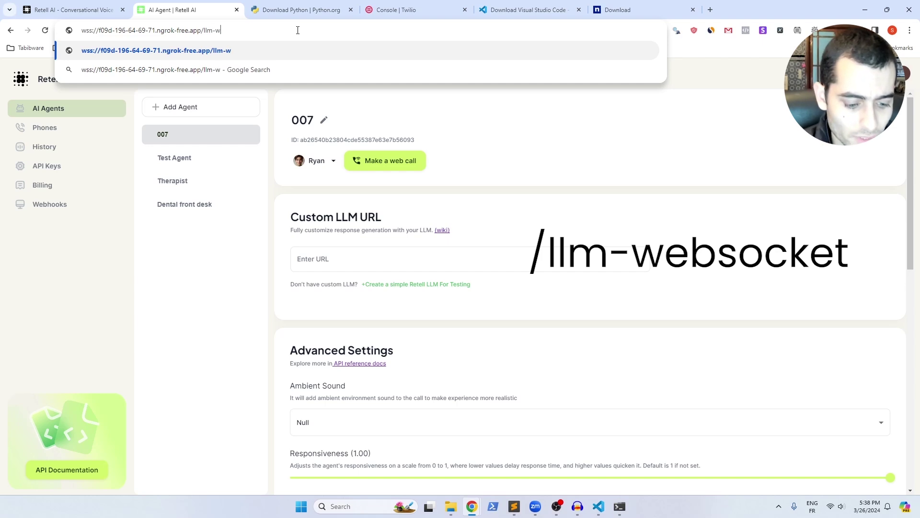
pyautogui.write('ebsocket')
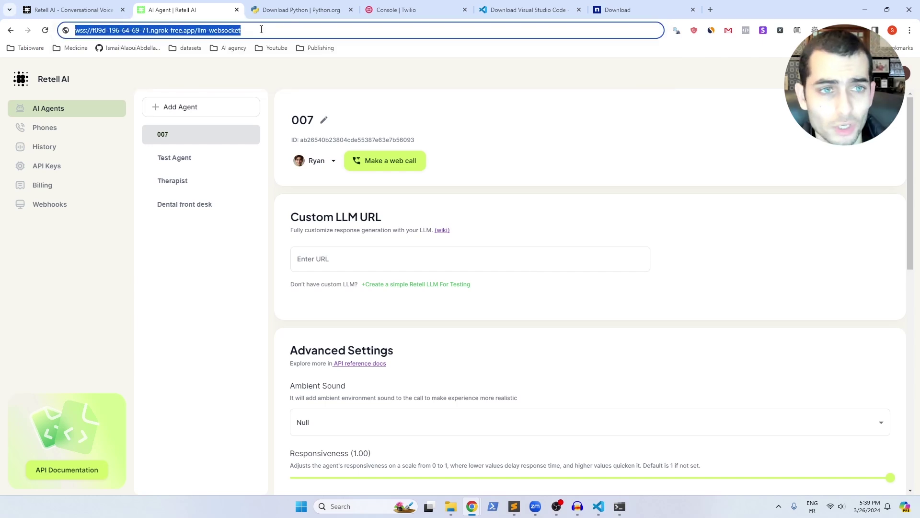
# Step: Set agent 007's Custom LLM URL to the edited wss address
pyautogui.click(339, 260)
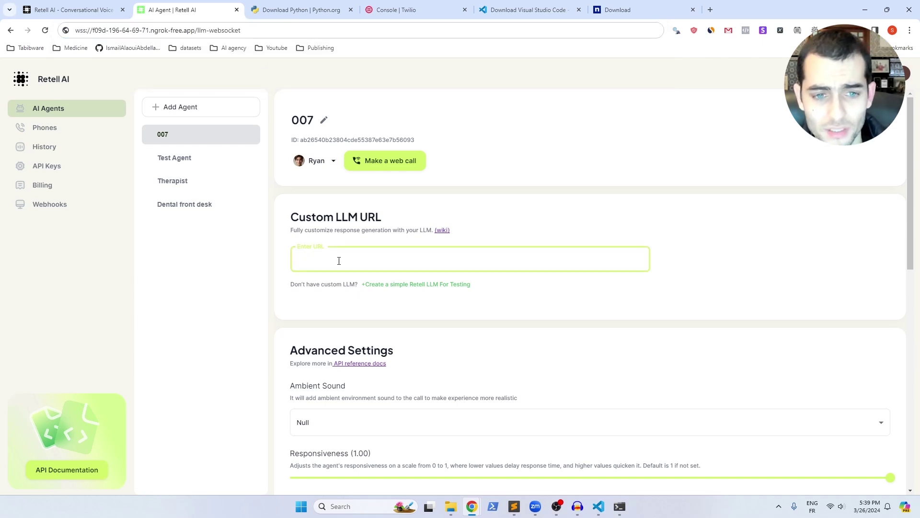
pyautogui.hotkey('ctrl', 'v')
pyautogui.click(531, 303)
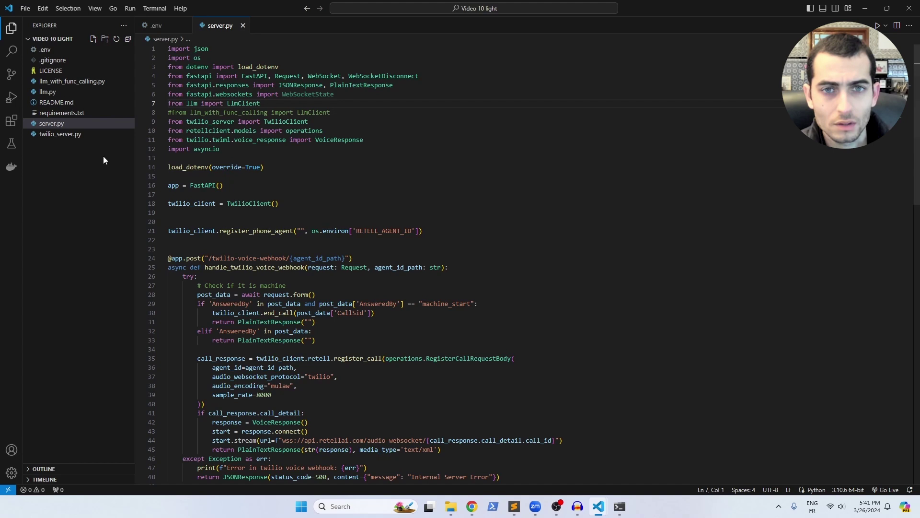
# Step: Open server.py, look up the active numbers in Twilio and fill in the phone number in the register_phone_agent call
pyautogui.click(61, 125)
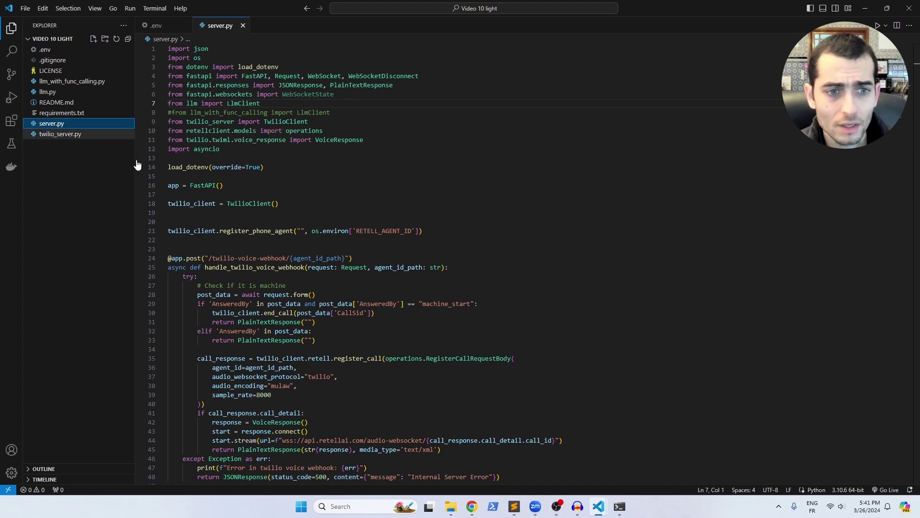
pyautogui.click(302, 234)
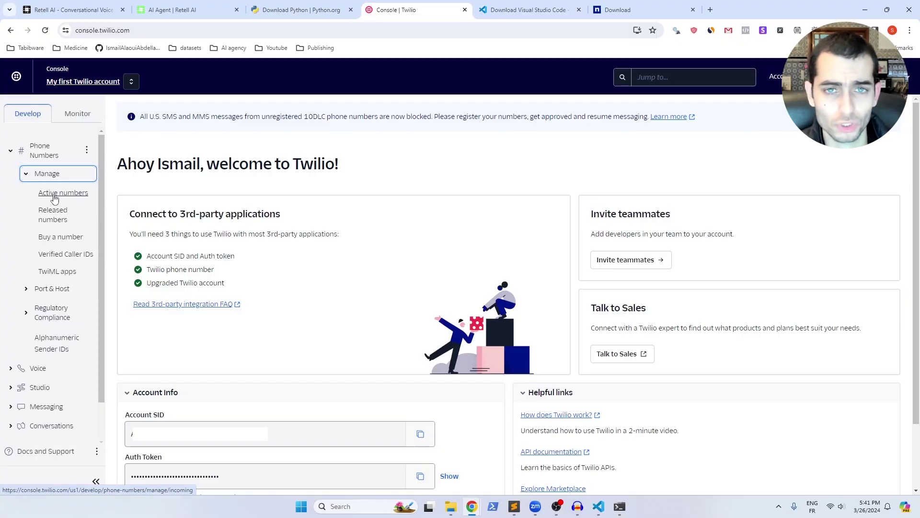
pyautogui.click(55, 198)
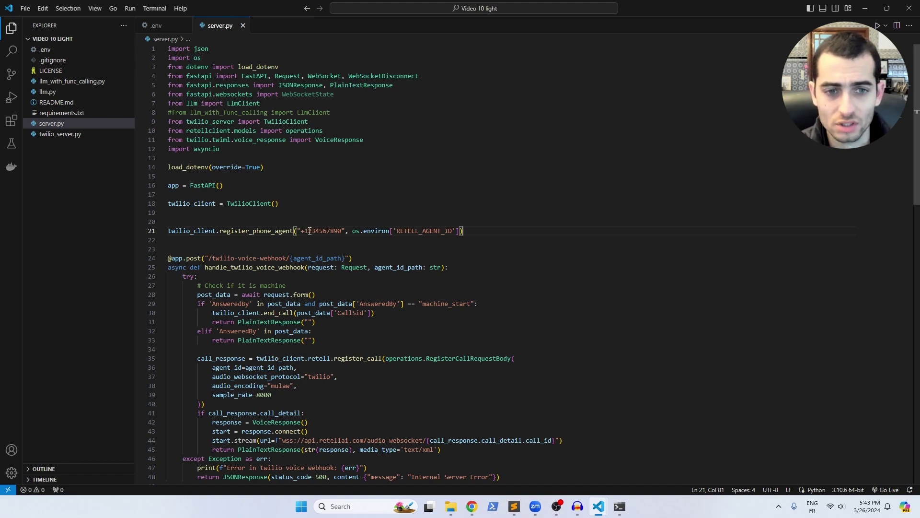
pyautogui.doubleClick(313, 231)
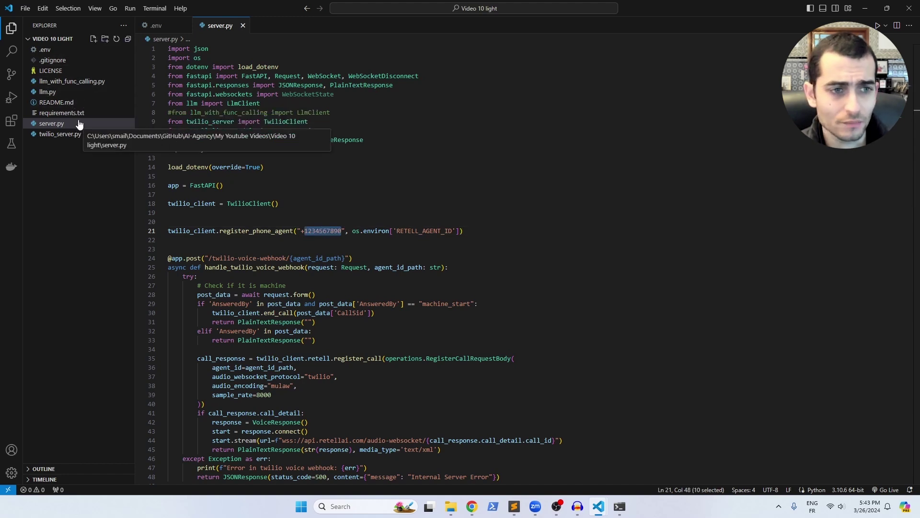
# Step: Reveal llm.py in File Explorer, open a terminal in its folder and enter "uvicorn server:app --reload --port=8080"
pyautogui.rightClick(47, 93)
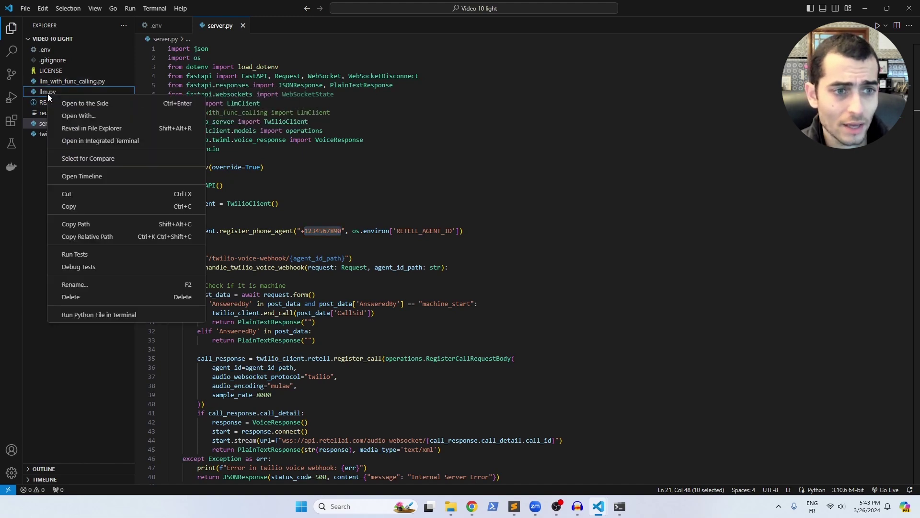
pyautogui.click(78, 130)
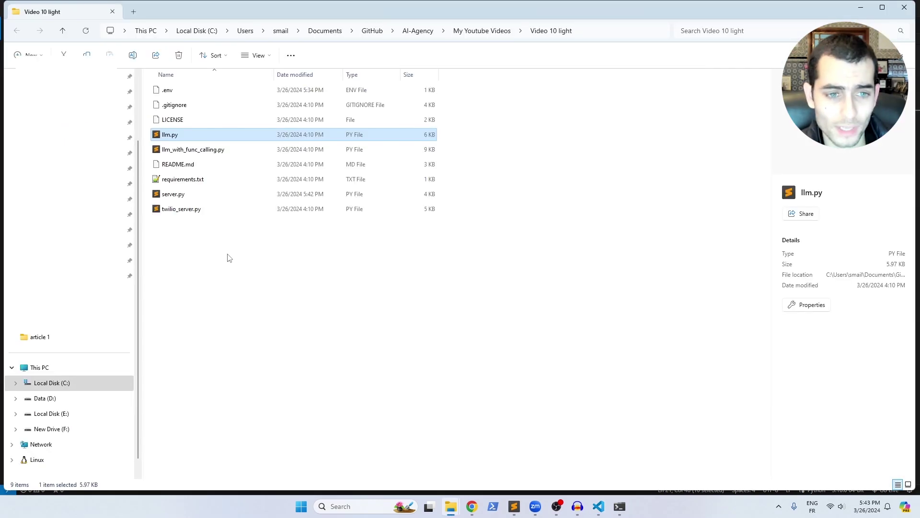
pyautogui.click(228, 258)
pyautogui.rightClick(228, 258)
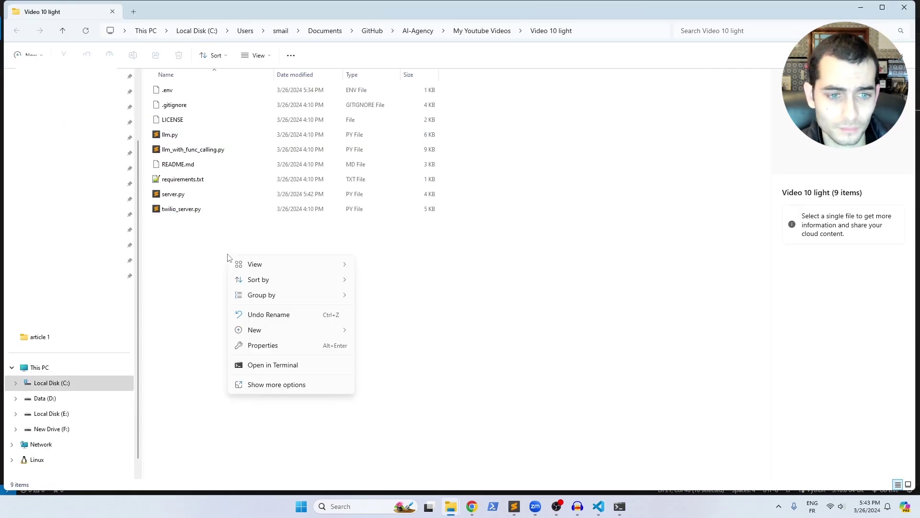
pyautogui.click(285, 366)
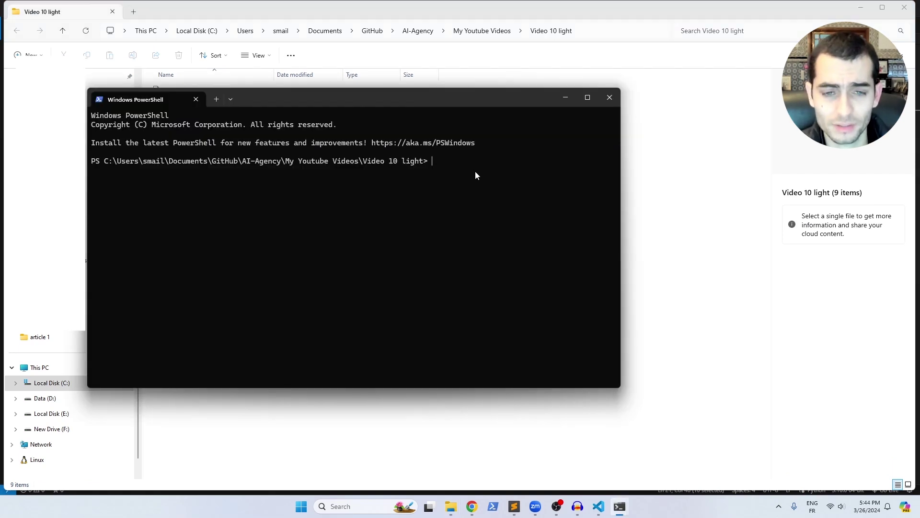
pyautogui.write('uvicorn server:app --reload --port=8080')
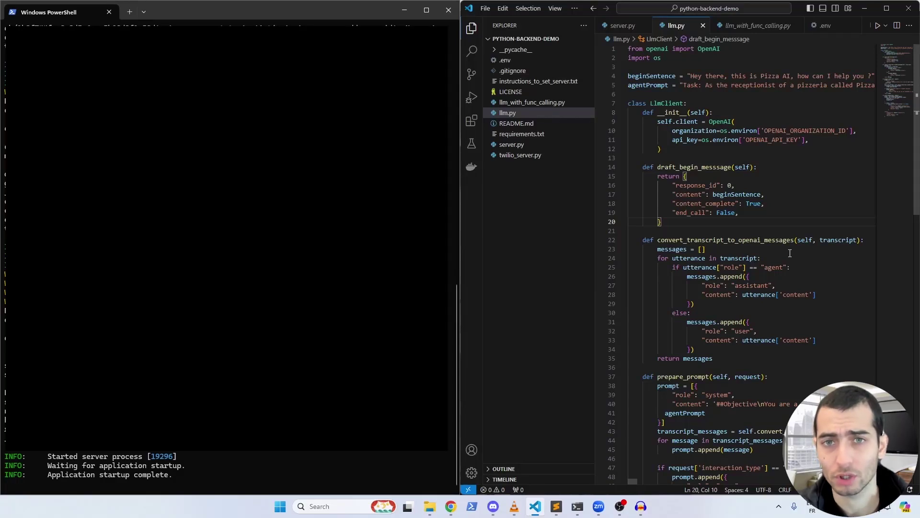
# Step: Hide the file explorer in the python-backend-demo project to view more of the llm.py code
pyautogui.hotkey('ctrl', 'b')
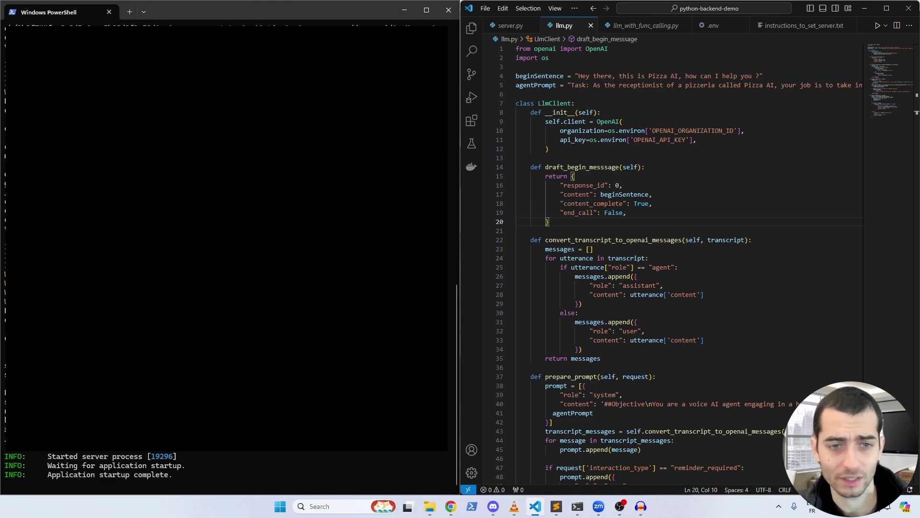
pyautogui.click(765, 258)
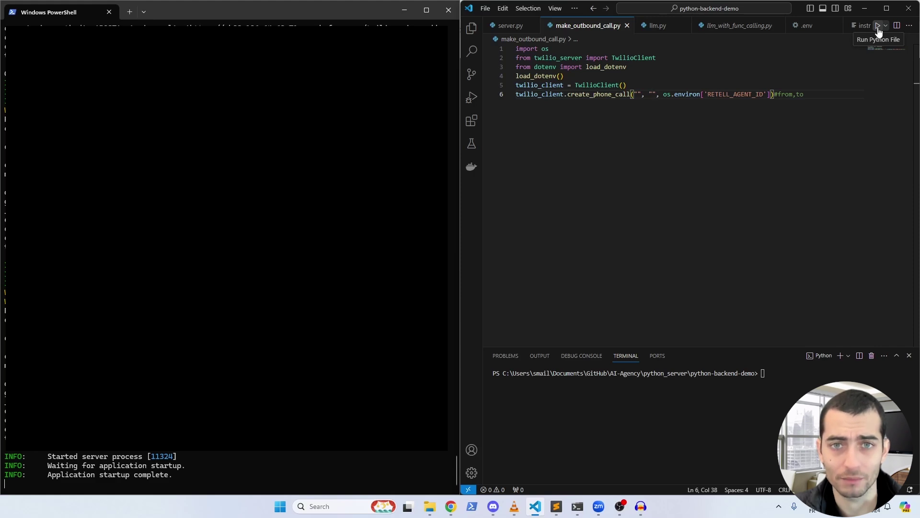
# Step: Fill in the from and to phone numbers in make_outbound_call.py's create_phone_call line and run the script
pyautogui.click(638, 94)
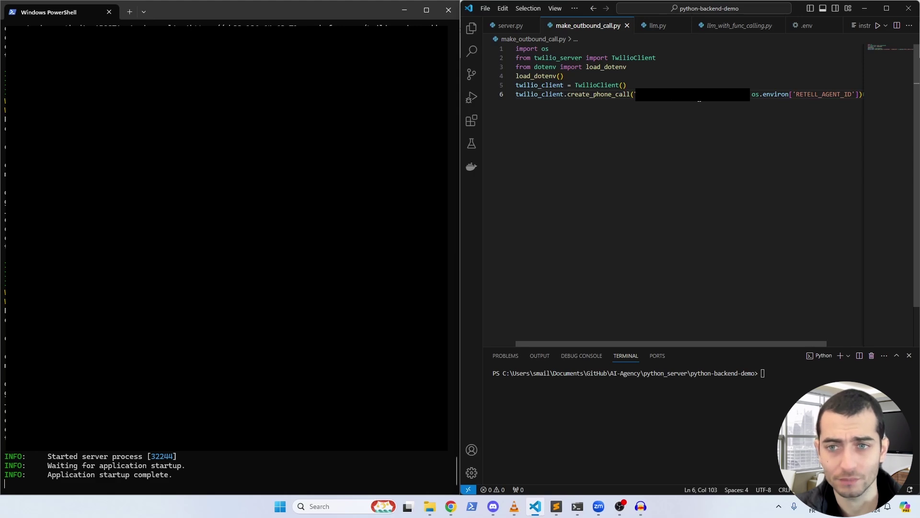
pyautogui.click(877, 26)
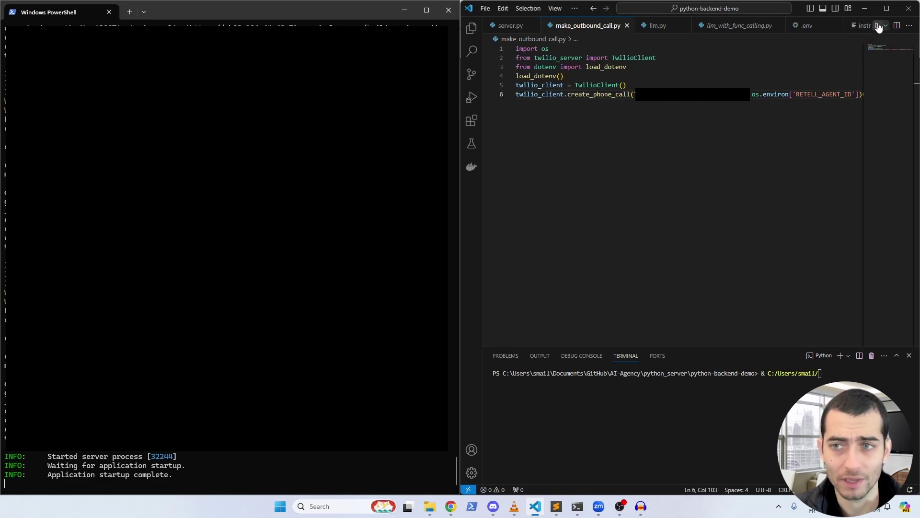